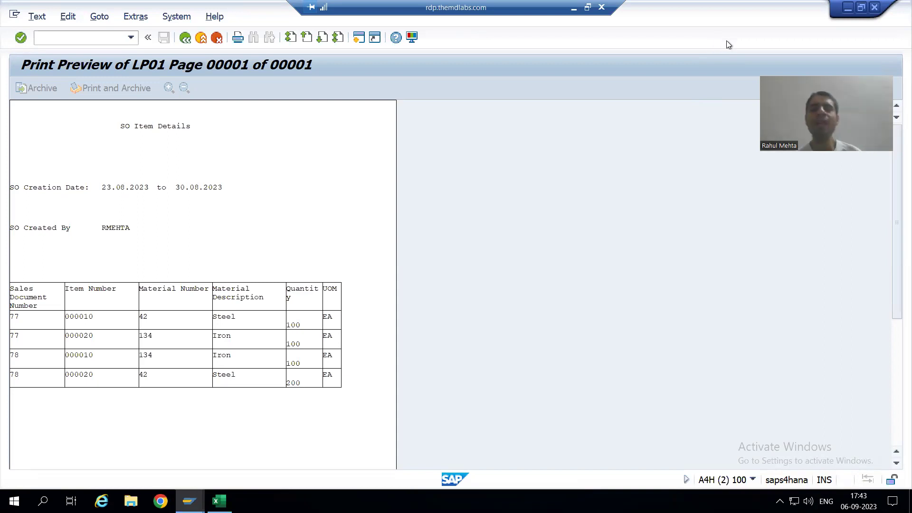
# - Leave the print preview by entering /nsmartforms and declining the error dialog's question
pyautogui.moveTo(190, 501)
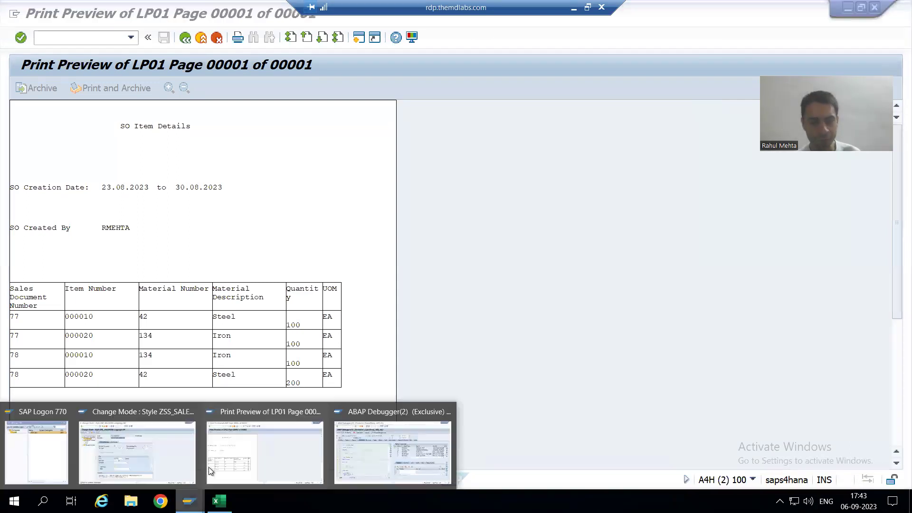
pyautogui.click(295, 449)
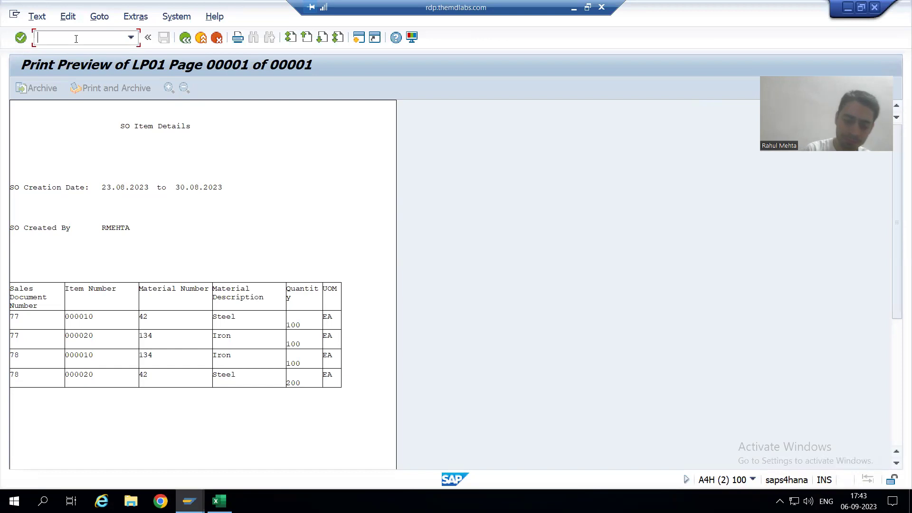
pyautogui.write('/nsmartforms')
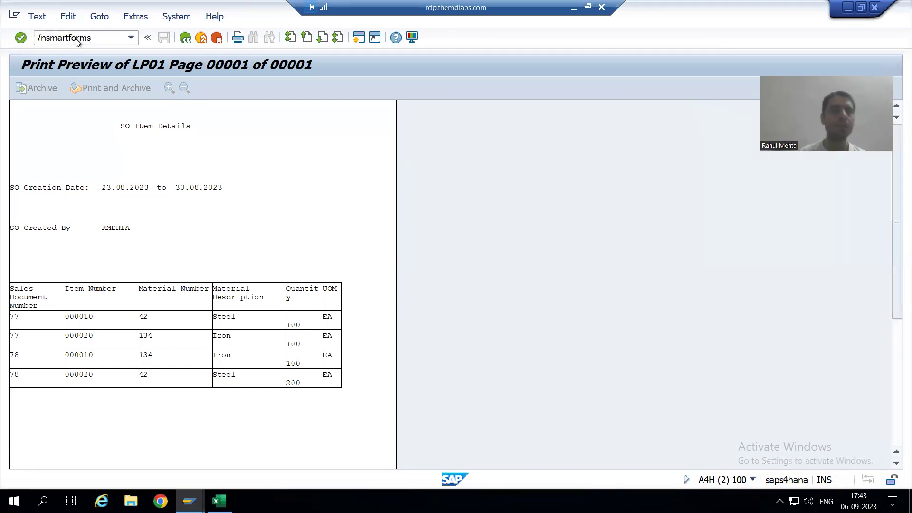
pyautogui.press('Return')
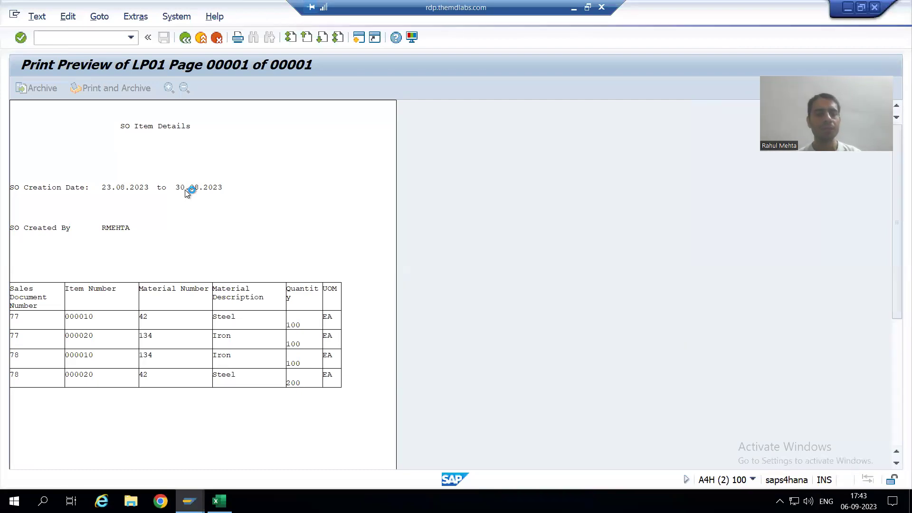
pyautogui.click(547, 313)
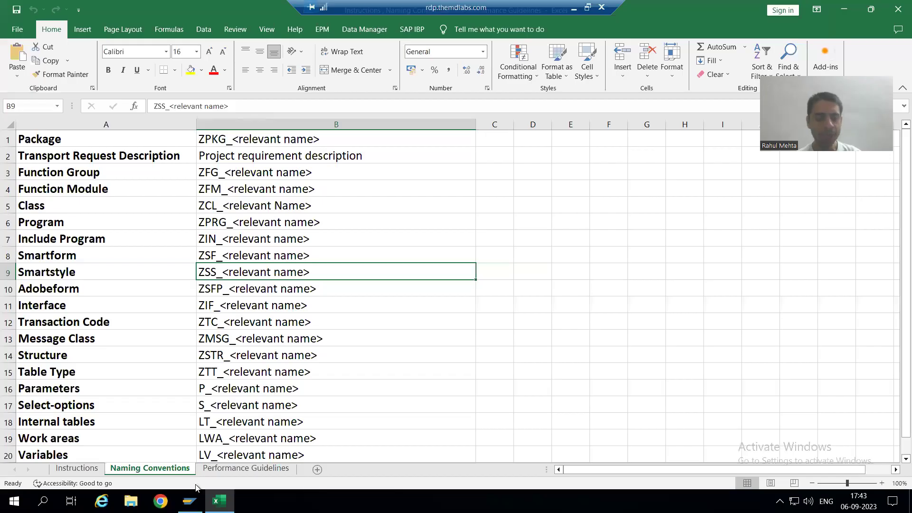
# - Log back on to the MR1 system with the previously used user name
pyautogui.click(190, 501)
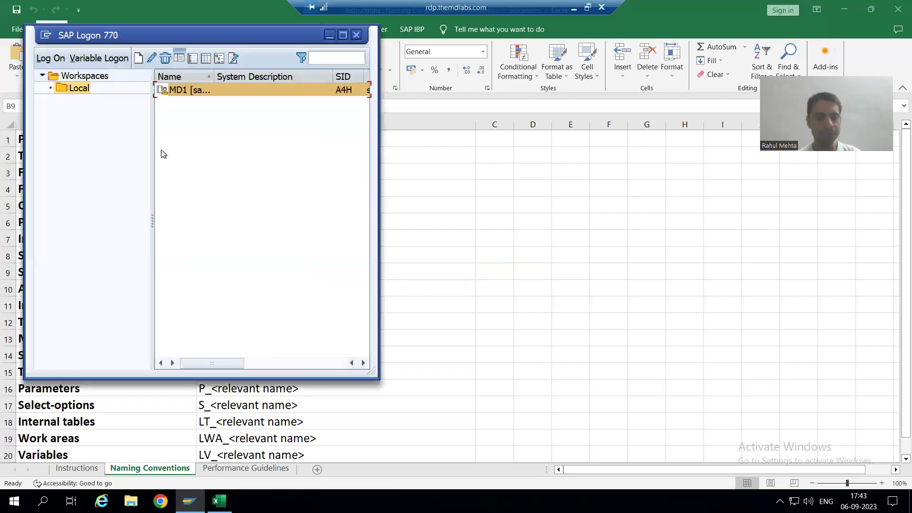
pyautogui.doubleClick(179, 90)
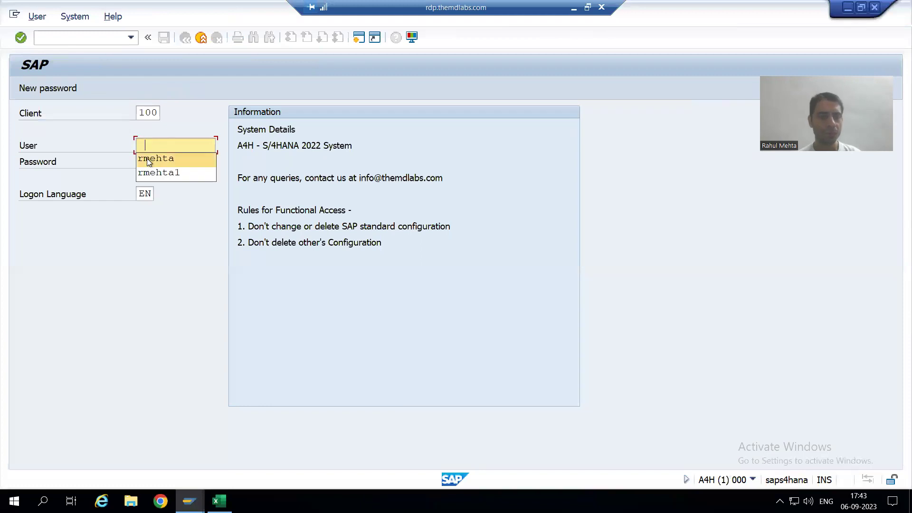
pyautogui.click(149, 161)
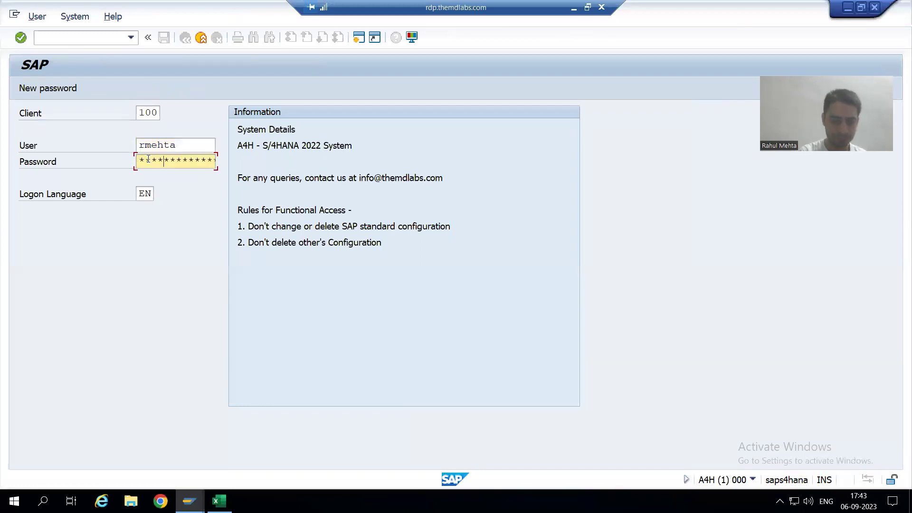
pyautogui.press('Return')
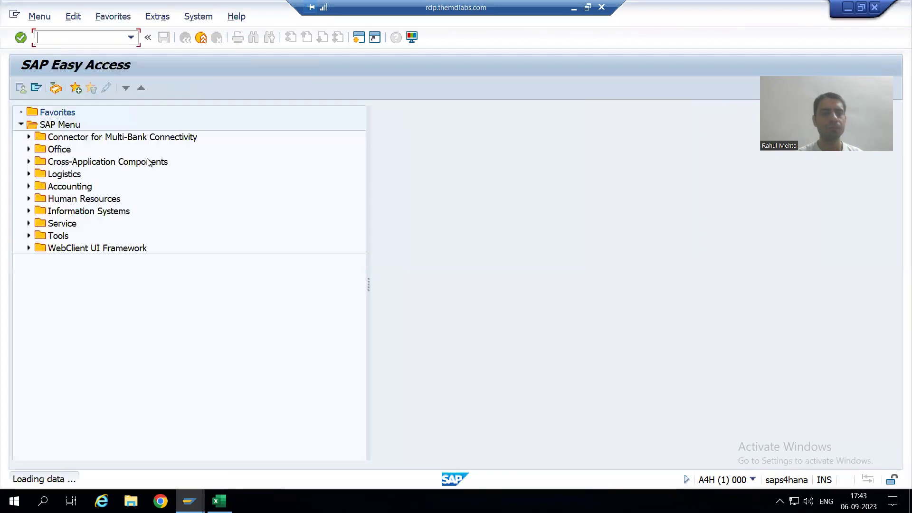
# - Open Smart Form ZSF_SALESORD in change mode via transaction smartforms
pyautogui.write('smartforms')
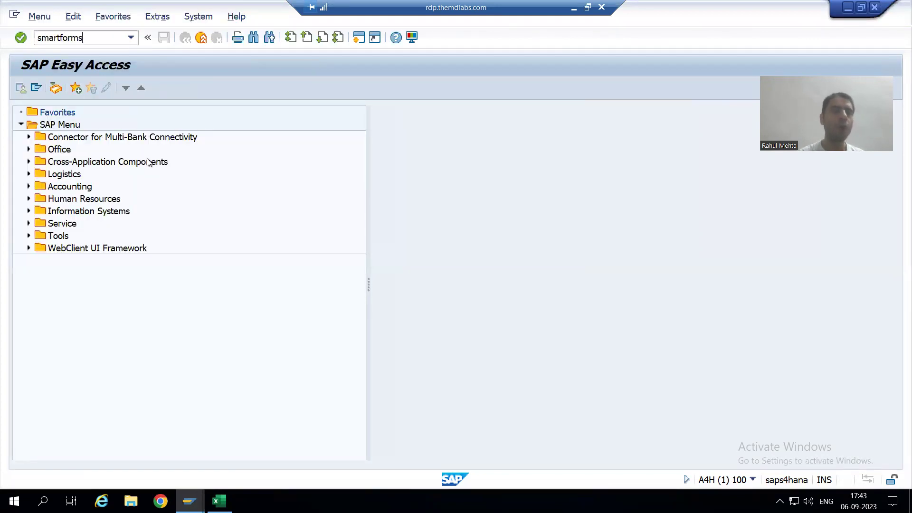
pyautogui.press('Return')
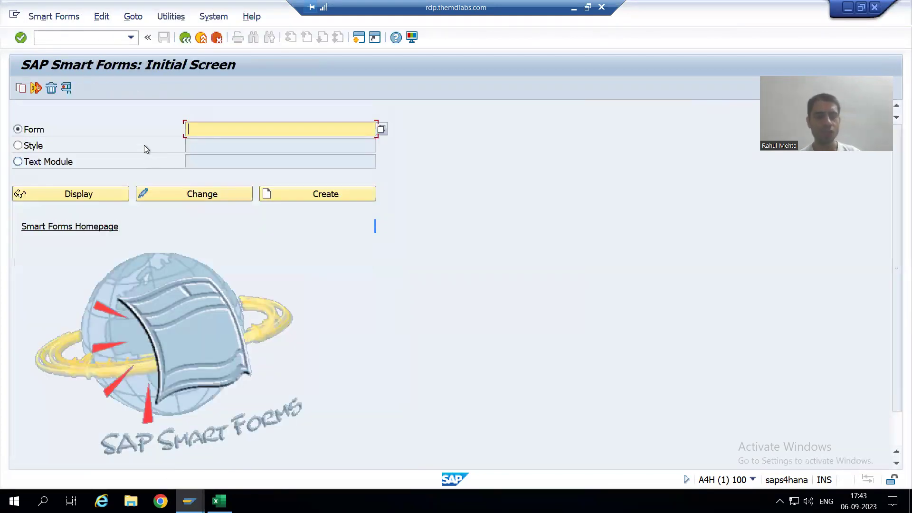
pyautogui.click(204, 130)
pyautogui.click(218, 143)
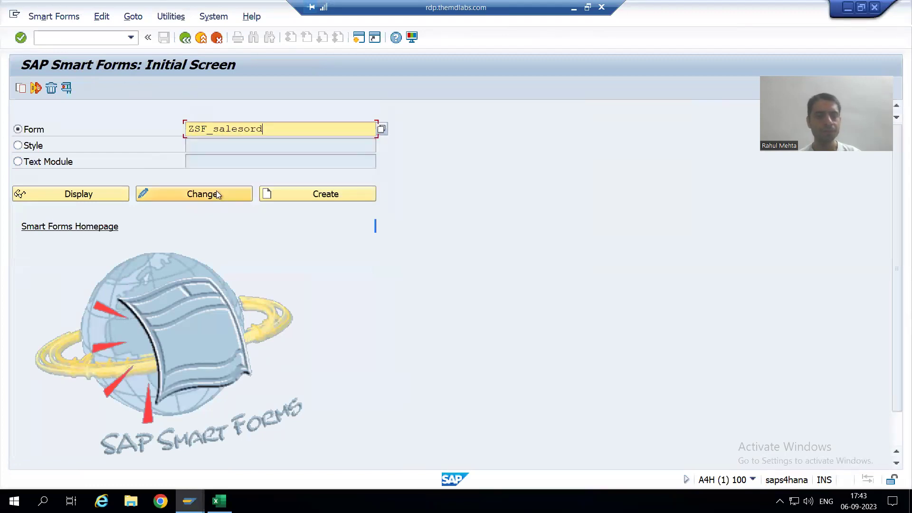
pyautogui.click(216, 191)
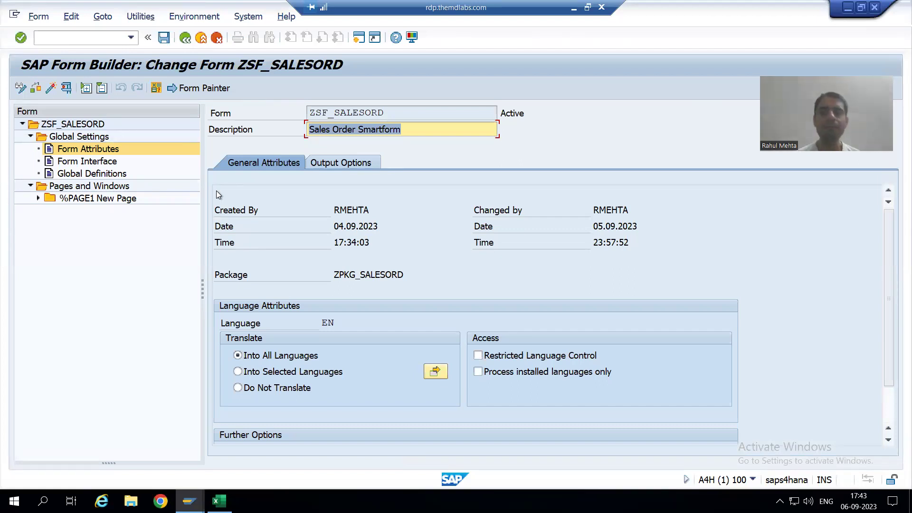
# - Expand %PAGE1 and the SO Details Title window, select text node %TEXT1, and close the Word editor
pyautogui.click(38, 198)
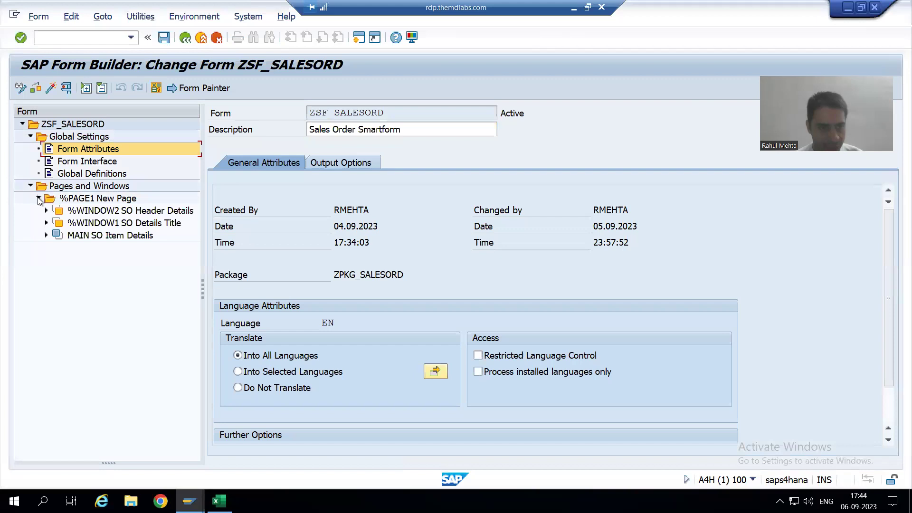
pyautogui.click(47, 222)
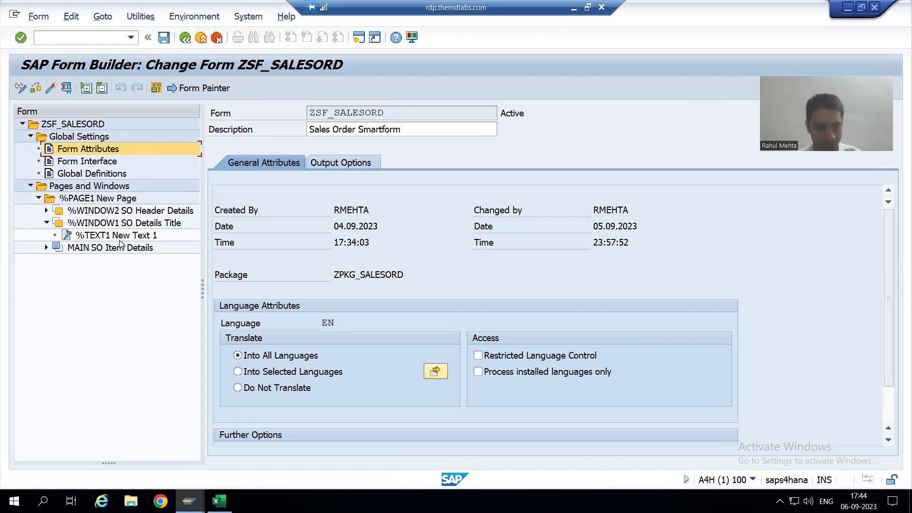
pyautogui.click(120, 239)
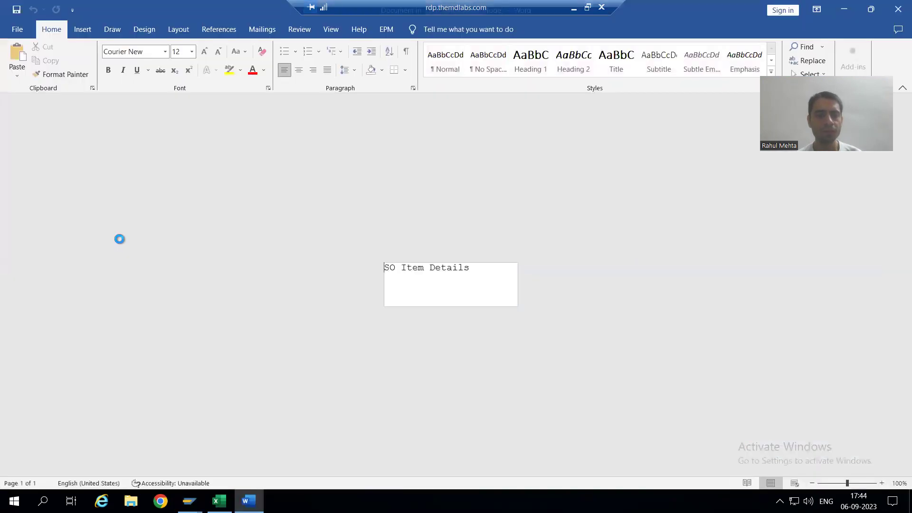
pyautogui.click(896, 14)
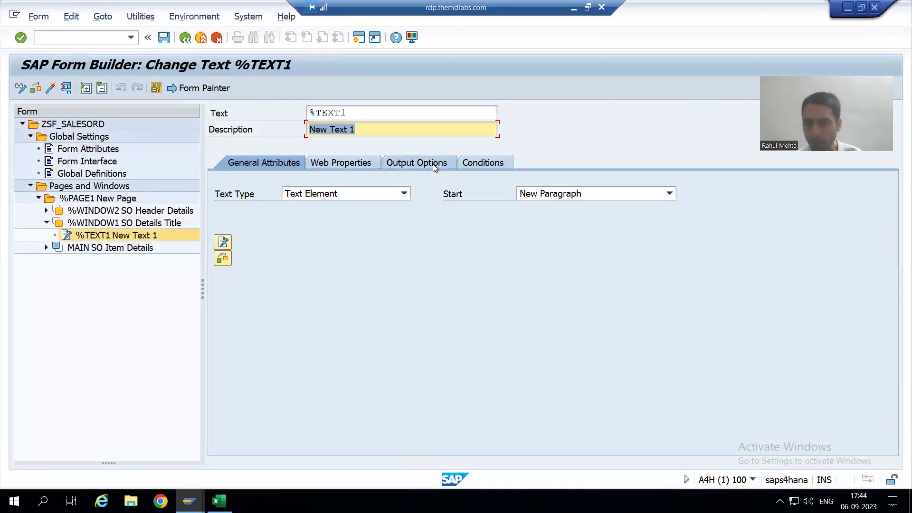
# - Assign smart style ZSS_SALESORD to text %TEXT1 in its Output Options
pyautogui.click(434, 164)
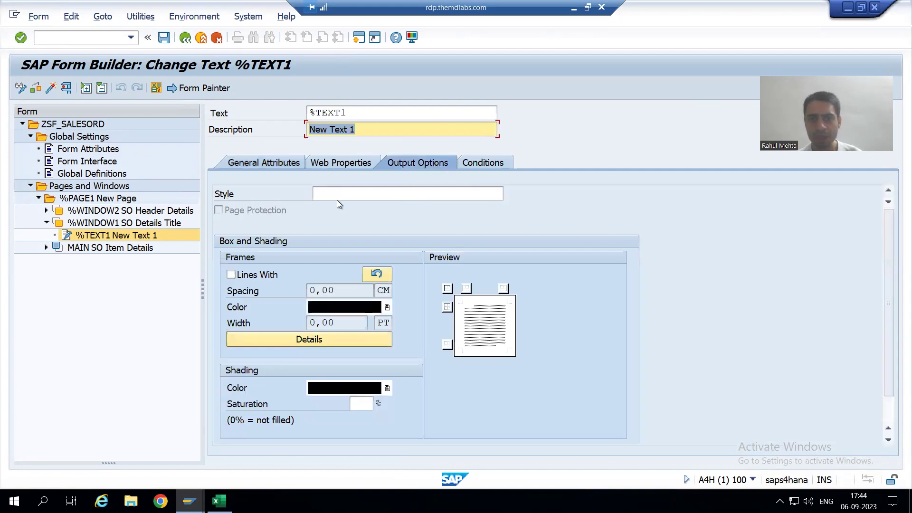
pyautogui.click(334, 195)
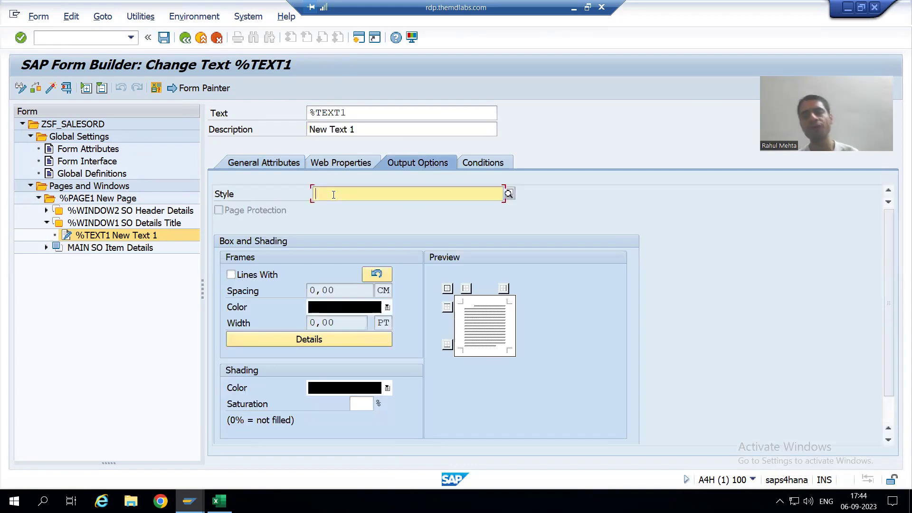
pyautogui.write('Z')
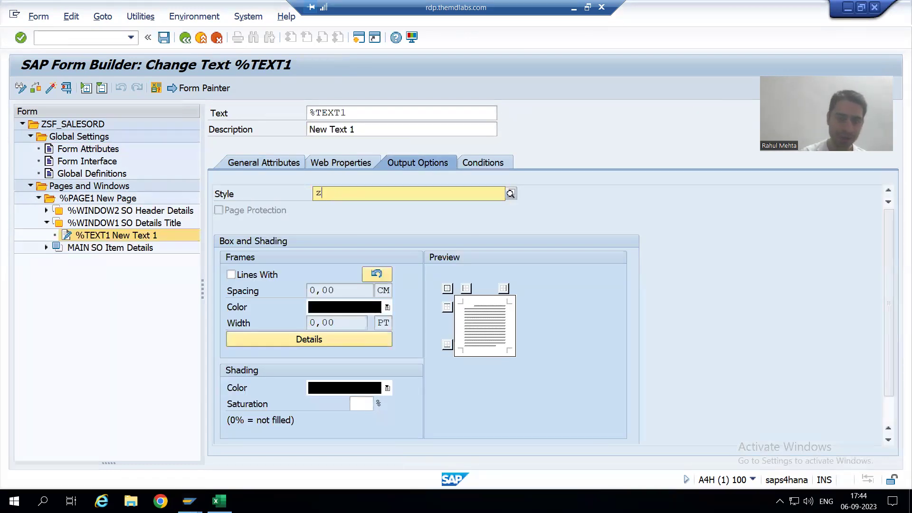
pyautogui.write('ss')
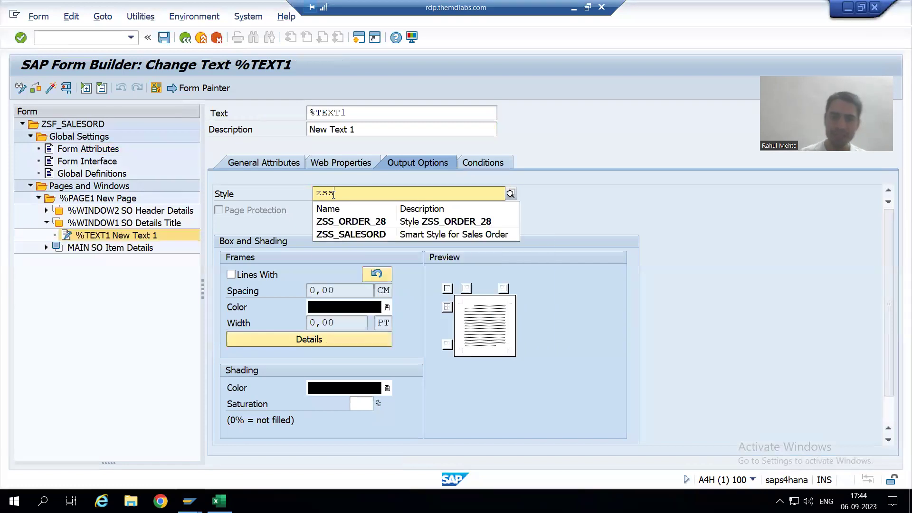
pyautogui.click(345, 235)
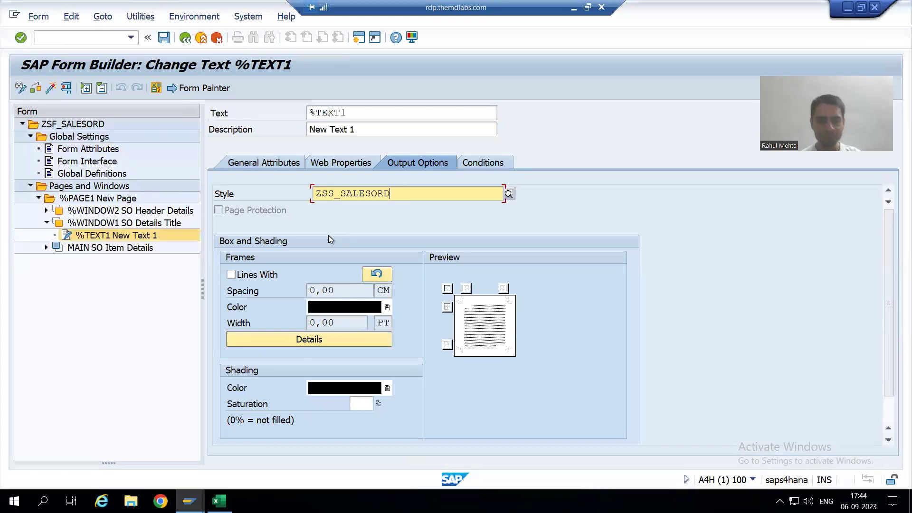
pyautogui.click(269, 163)
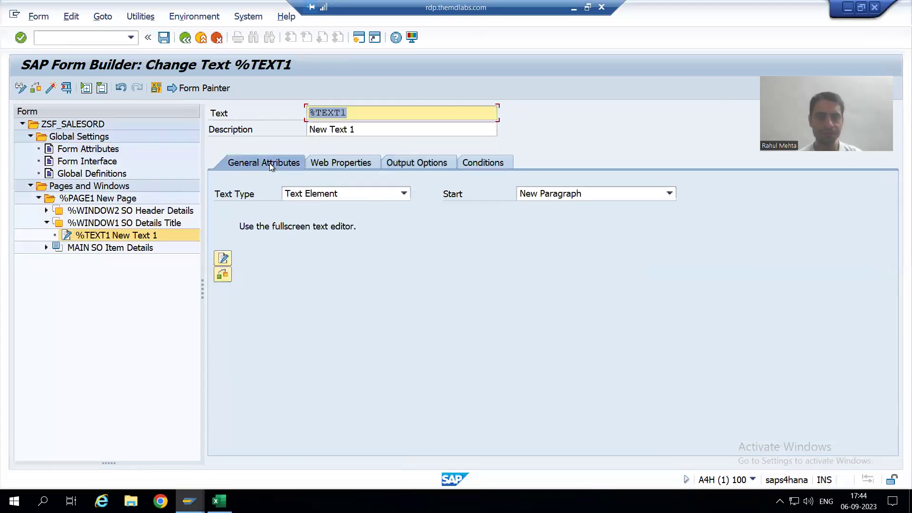
# - Open %TEXT1 in SAP's line editor and check the paragraph format of the 'SO Item Details' line
pyautogui.click(224, 259)
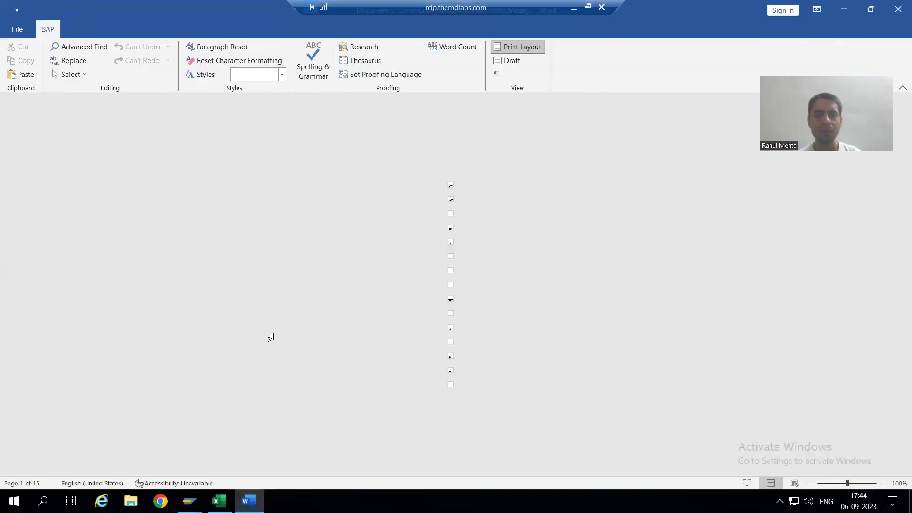
pyautogui.click(898, 9)
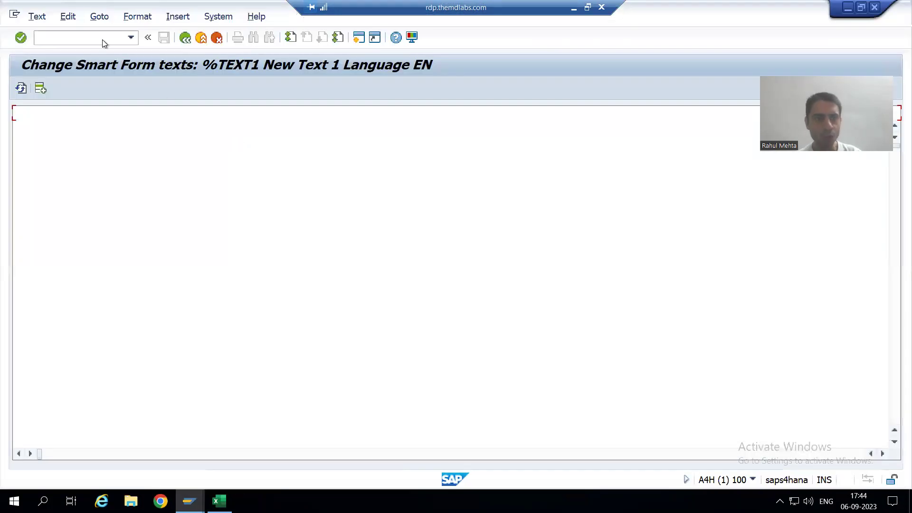
pyautogui.click(100, 17)
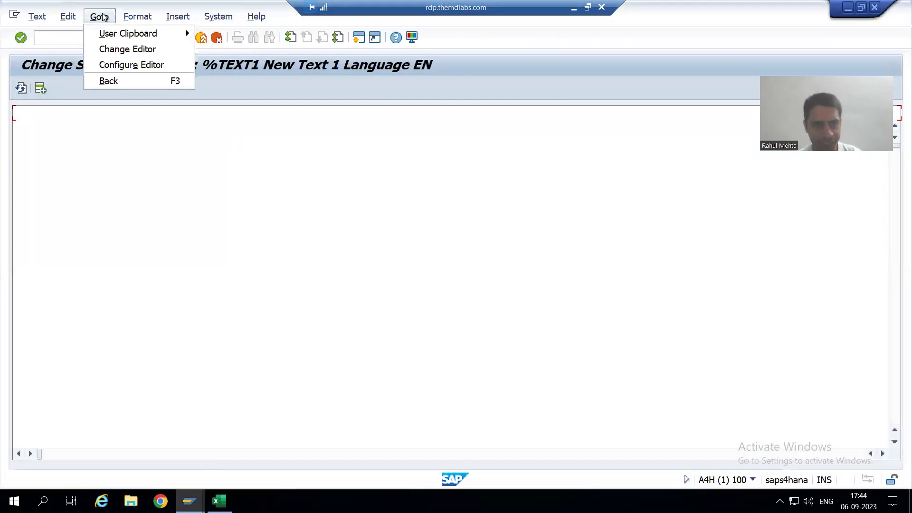
pyautogui.click(112, 49)
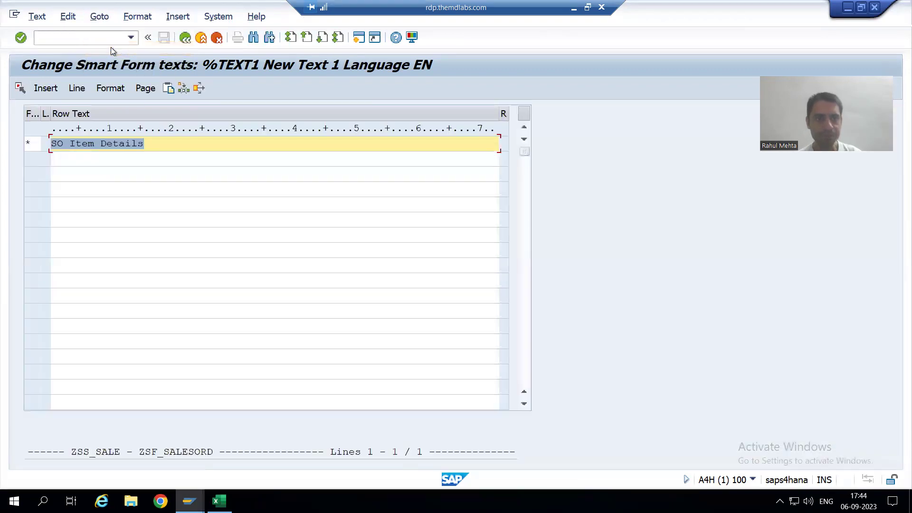
pyautogui.click(131, 144)
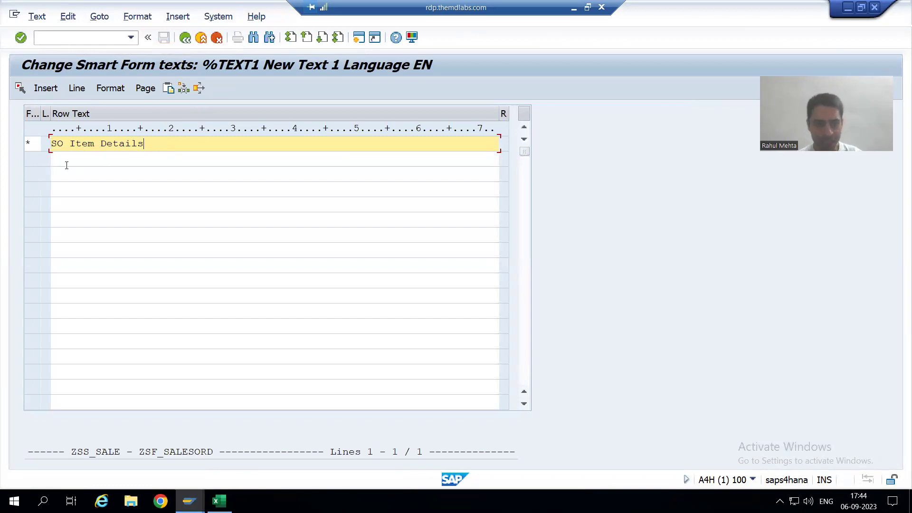
pyautogui.click(33, 144)
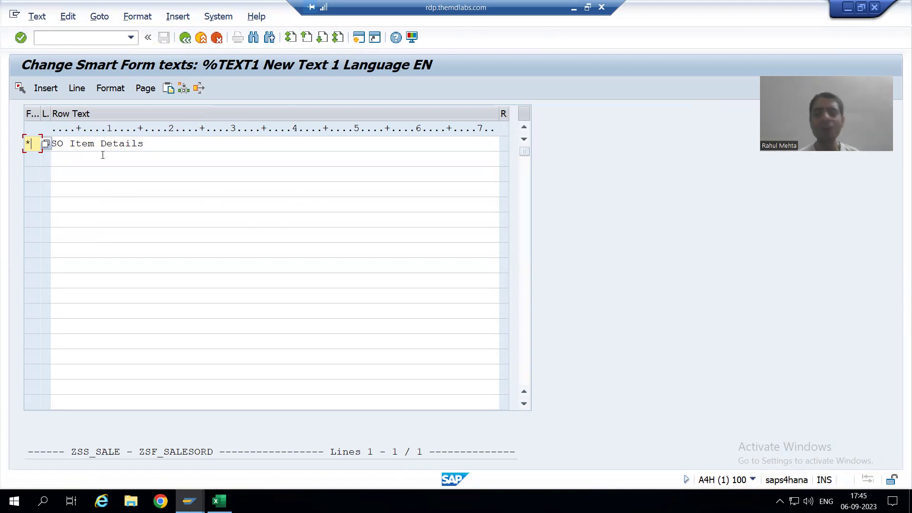
pyautogui.click(185, 42)
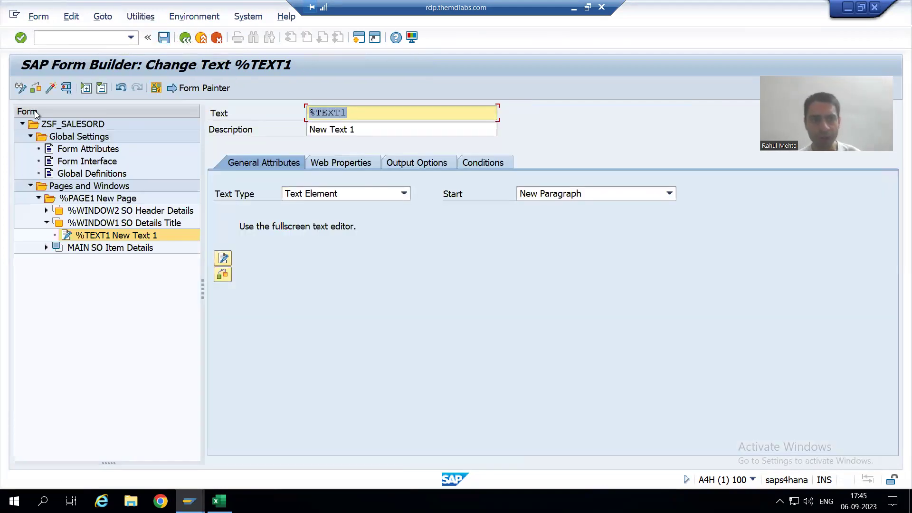
# - Activate form ZSF_SALESORD and open the ABAP Editor in a new session with /ose38
pyautogui.click(52, 88)
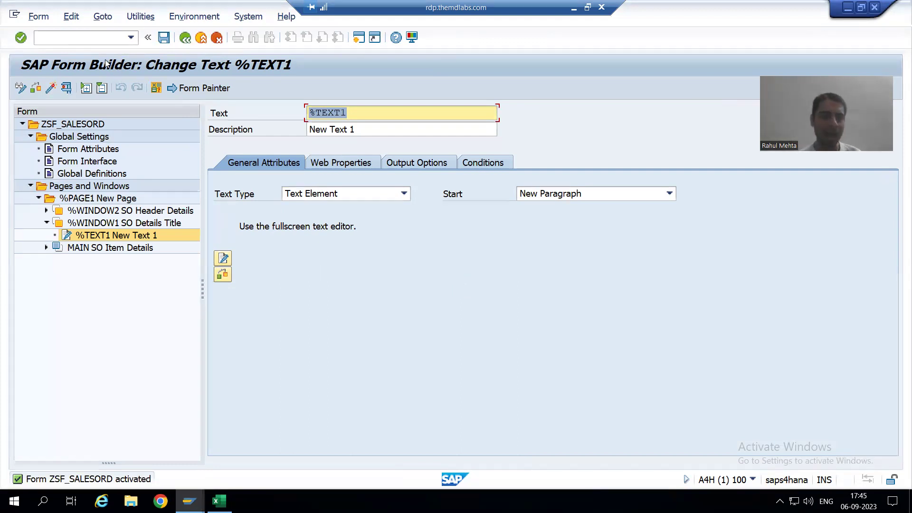
pyautogui.click(87, 41)
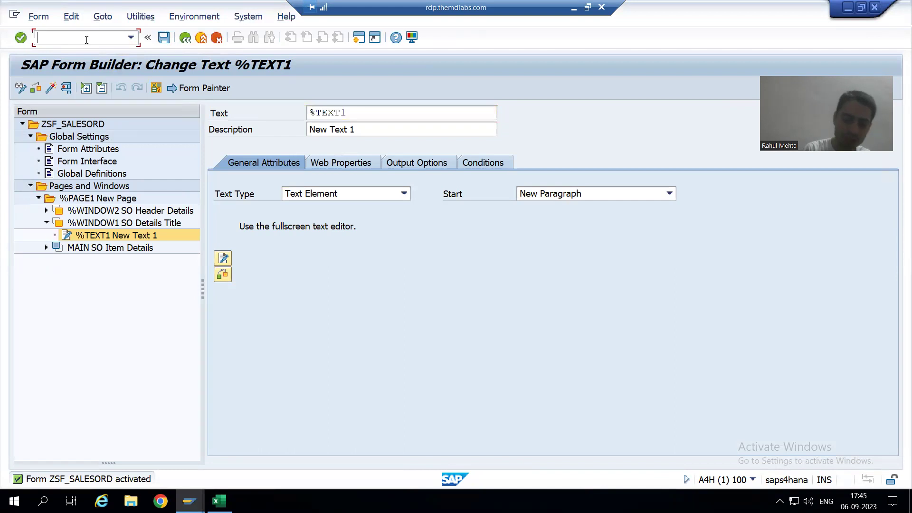
pyautogui.write('/ose38')
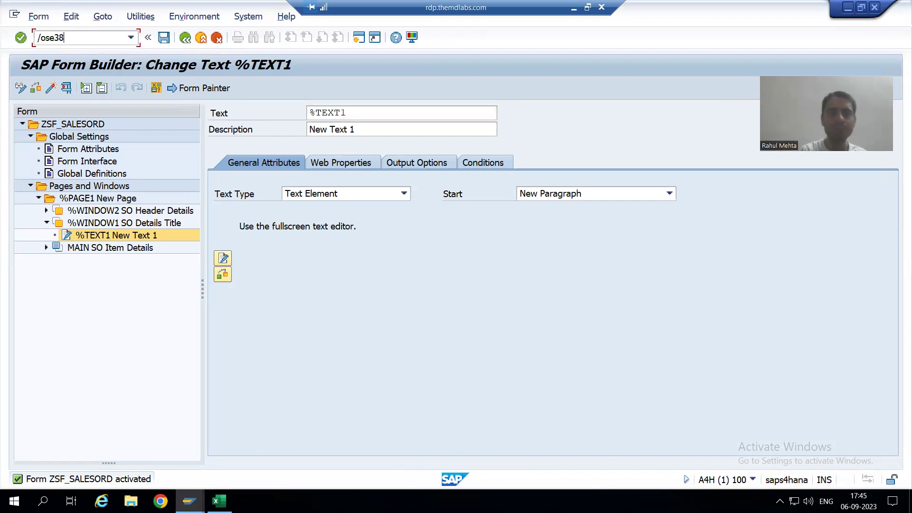
pyautogui.press('Return')
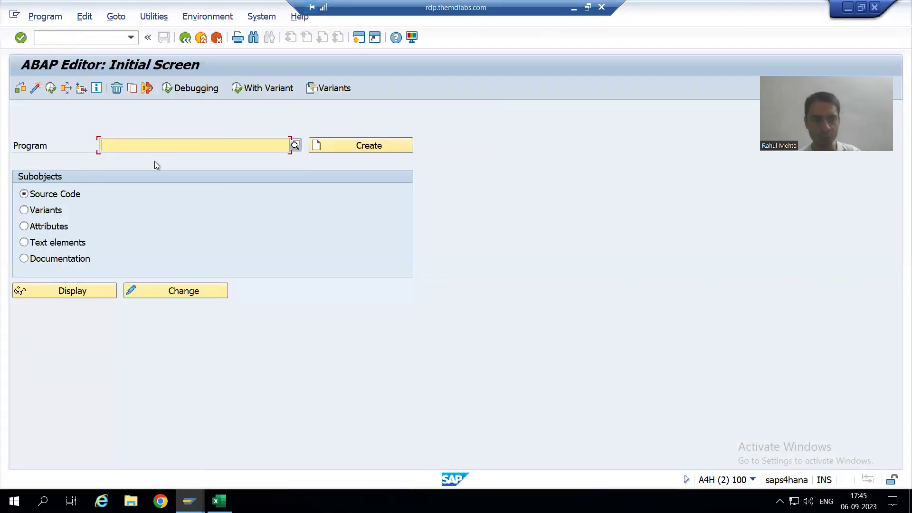
# - Select program ZPRG_SALES_REPORT from history and run it
pyautogui.press('Down')
pyautogui.press('Return')
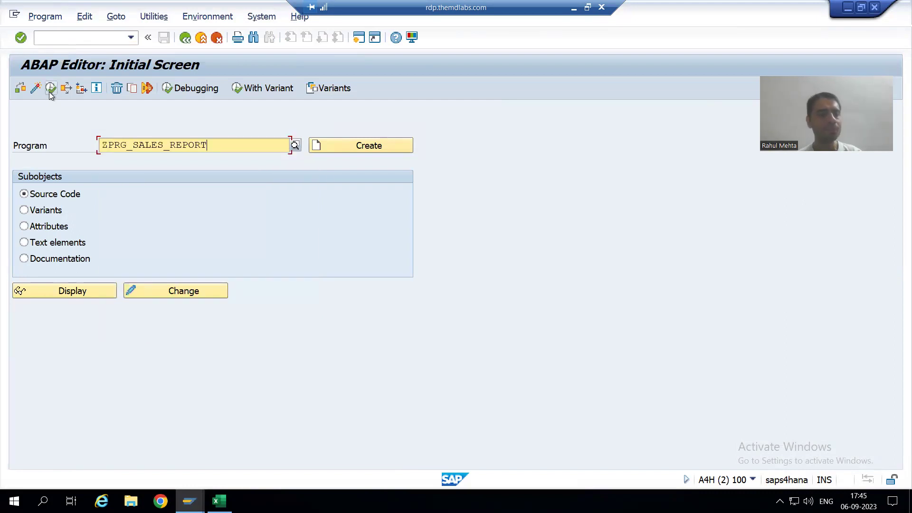
pyautogui.click(50, 92)
# - Run the report for Created On 23.08.2023–30.08.2023 and the previous Created By user, then Smart Forms preview
pyautogui.press('Down')
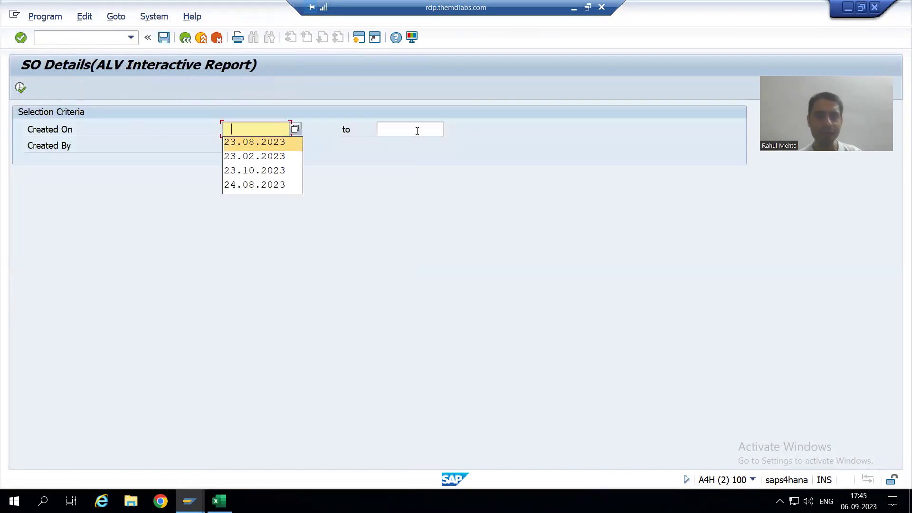
pyautogui.press('Return')
pyautogui.click(418, 131)
pyautogui.press('Down')
pyautogui.press('Return')
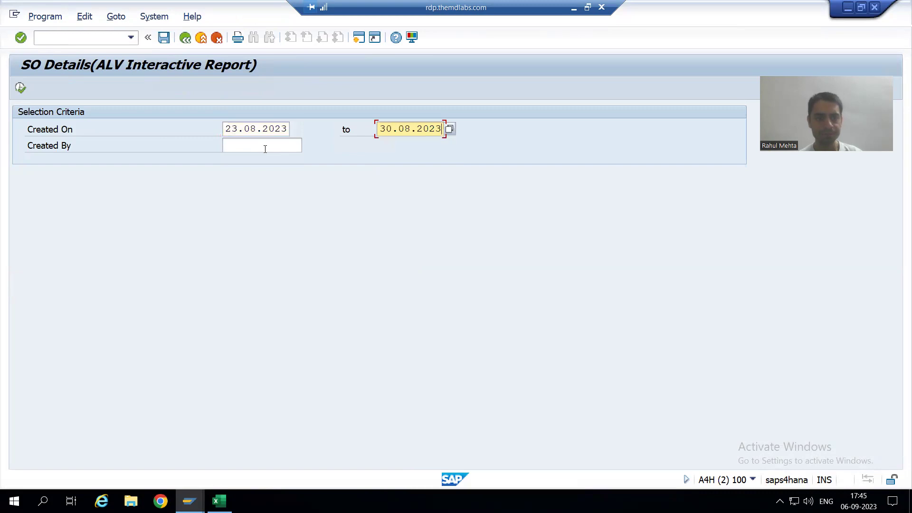
pyautogui.click(266, 149)
pyautogui.press('Down')
pyautogui.press('Return')
pyautogui.click(20, 89)
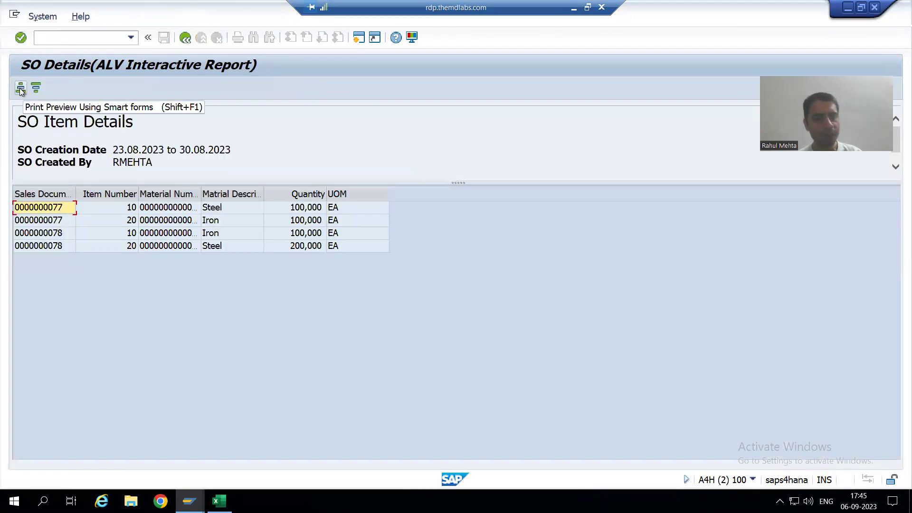
pyautogui.click(21, 89)
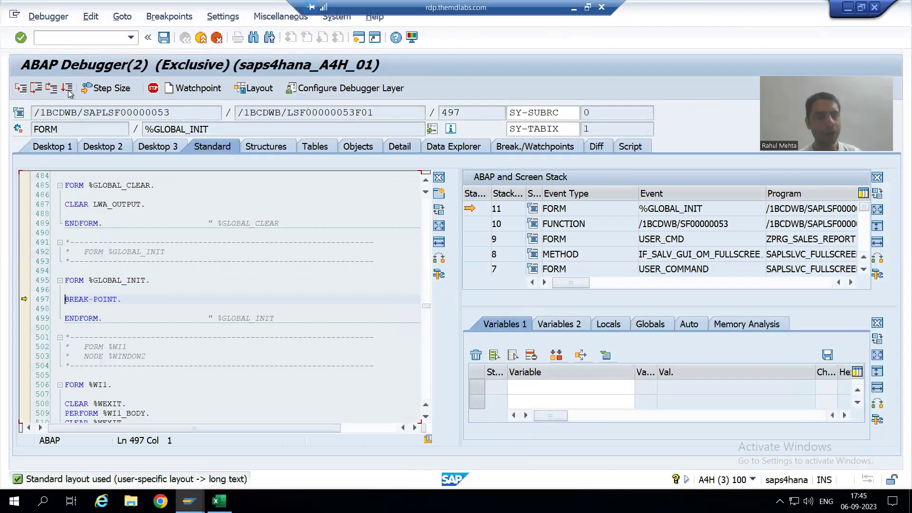
# - Continue past the debugger breakpoint to reach the SO Item Details print preview
pyautogui.click(68, 89)
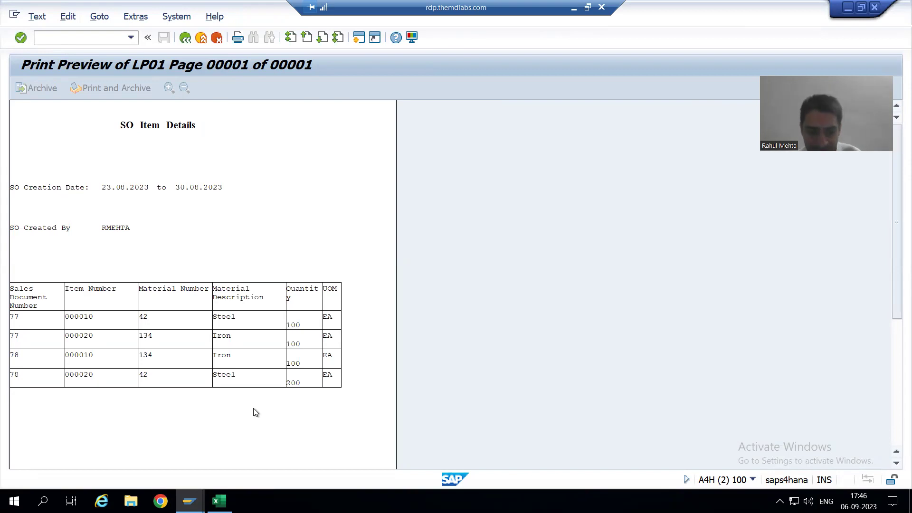
# - Enter the /osmartstyles command in the SAP window, correcting a typo in the transaction name
pyautogui.moveTo(190, 501)
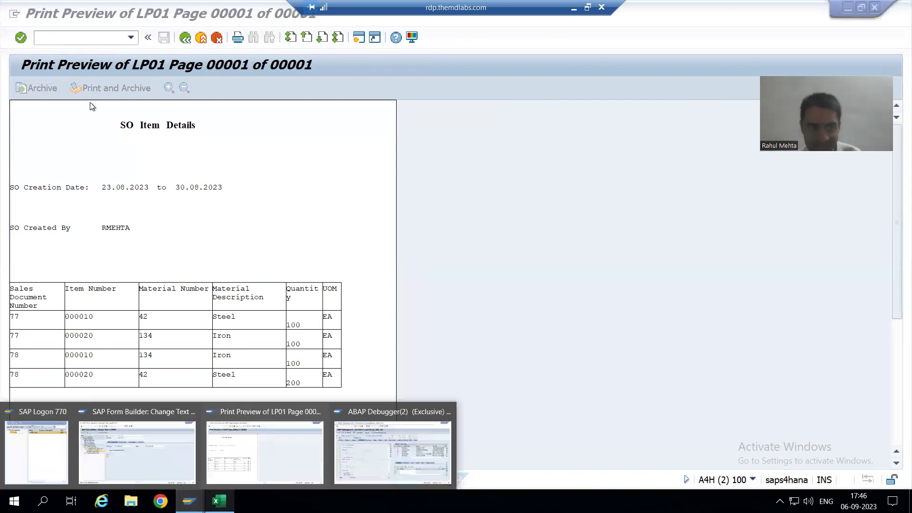
pyautogui.click(66, 44)
pyautogui.write('/')
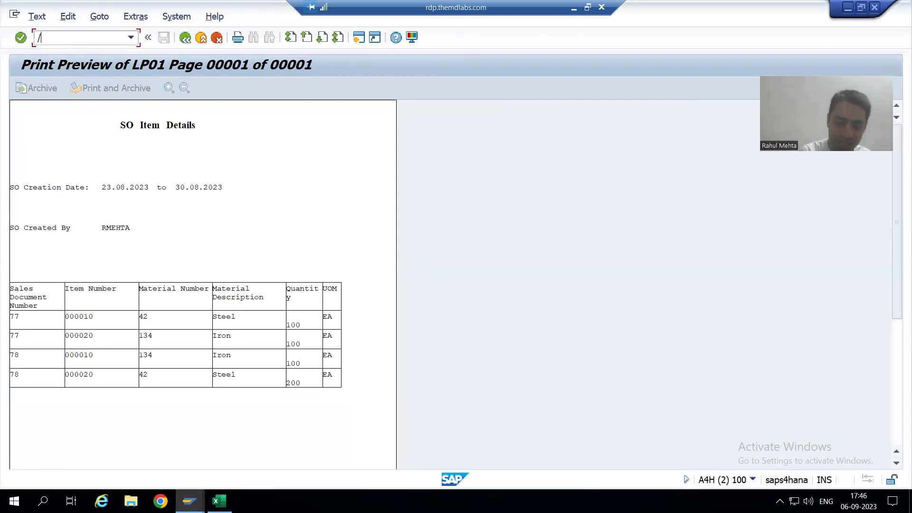
pyautogui.write('osmartstyles')
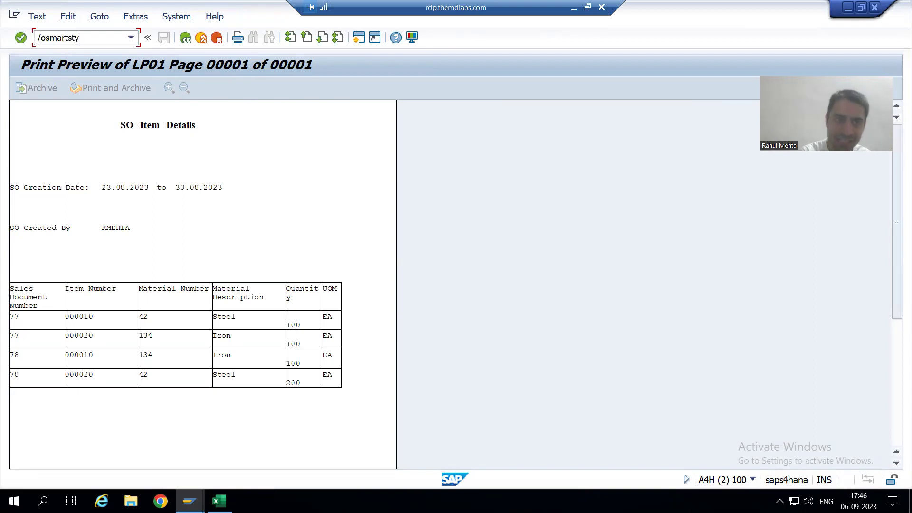
pyautogui.press('BackSpace')
pyautogui.press('BackSpace')
pyautogui.press('BackSpace')
pyautogui.write('es')
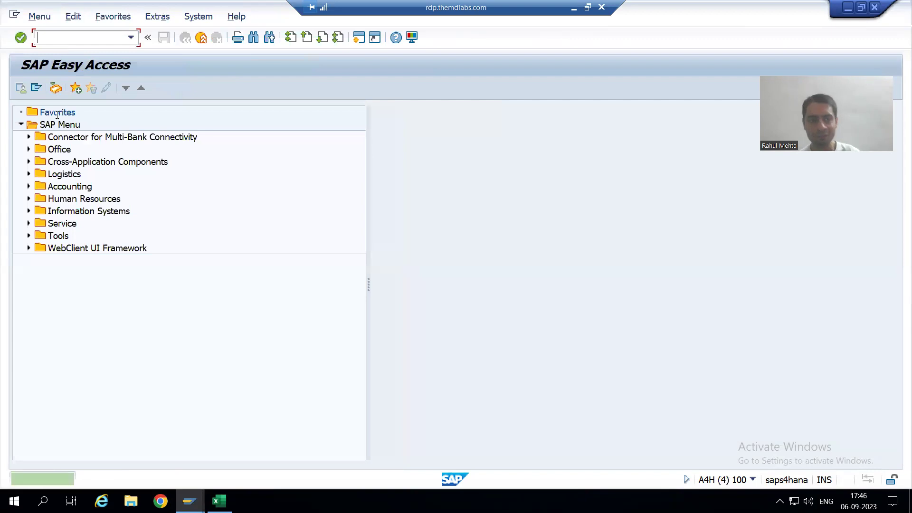
# - Display smart style ZSS_SALESORD in the SMARTSTYLES transaction
pyautogui.write('martstyles')
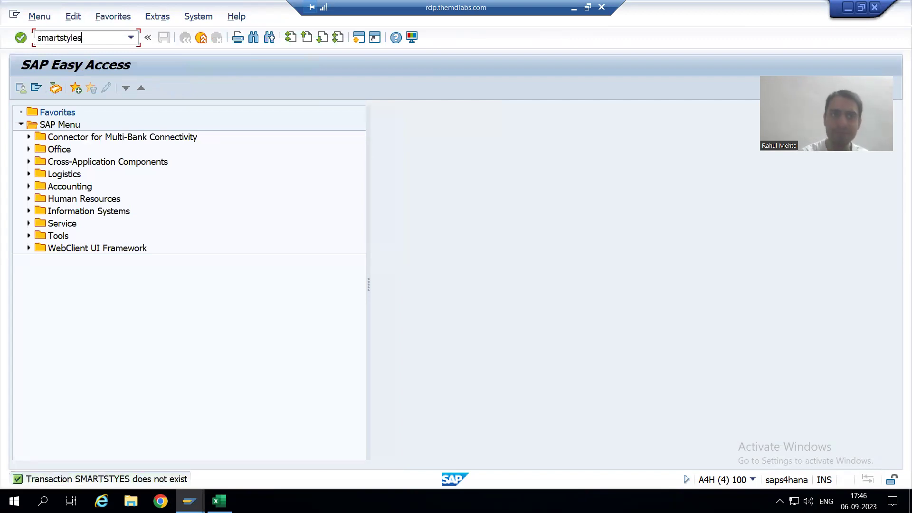
pyautogui.press('Return')
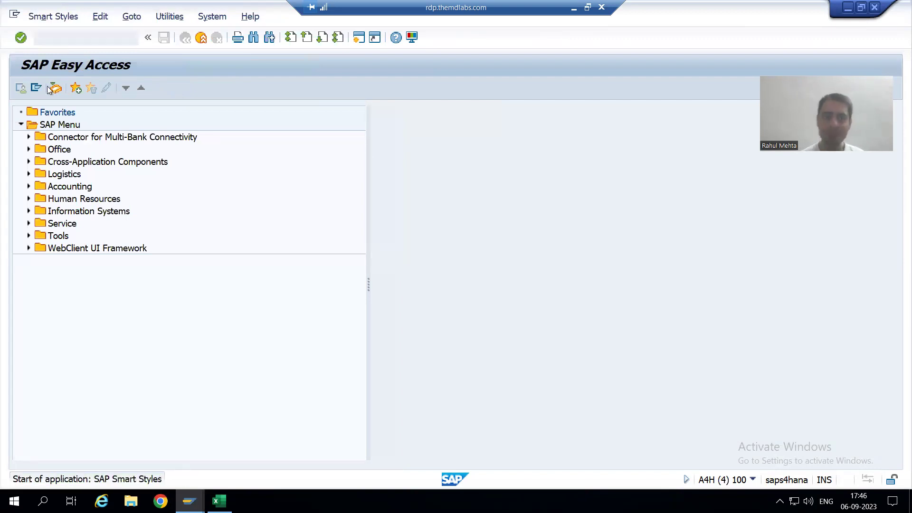
pyautogui.click(200, 148)
pyautogui.click(205, 160)
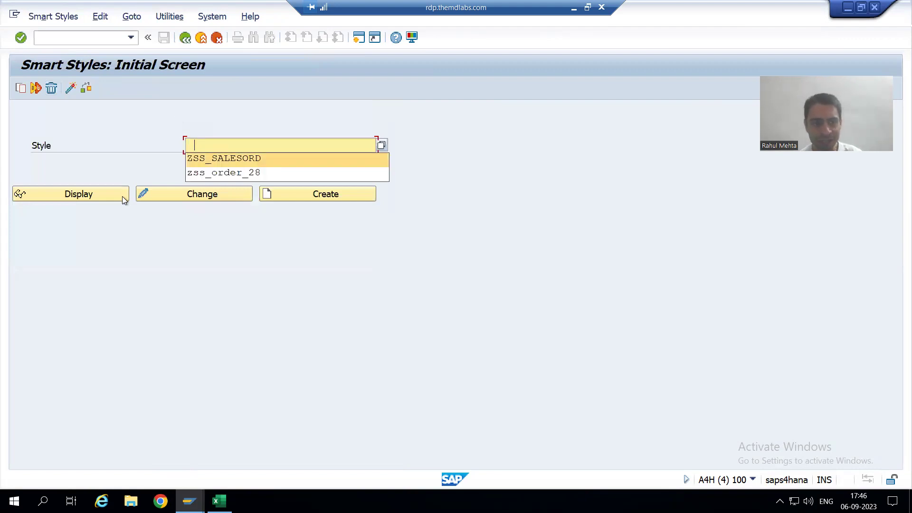
pyautogui.click(122, 196)
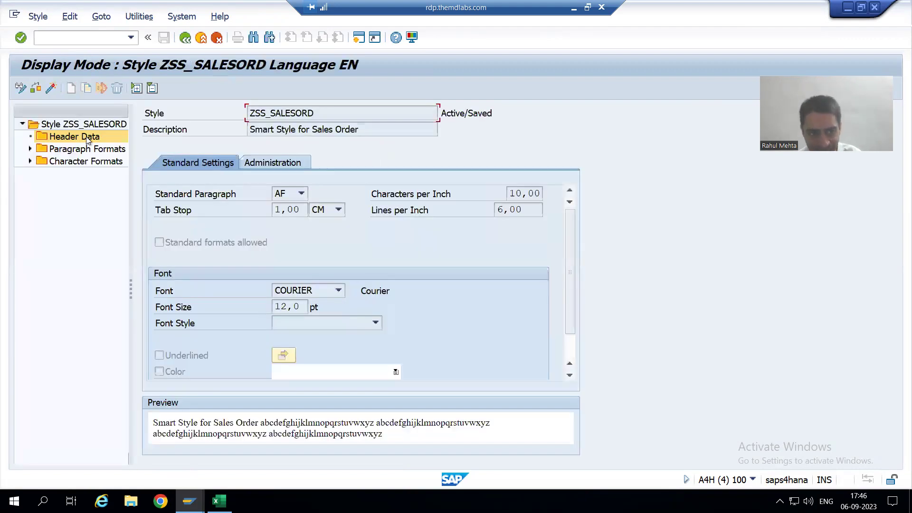
# - Confirm standard paragraph AF, expand the Paragraph Formats, and return to the print preview
pyautogui.click(287, 195)
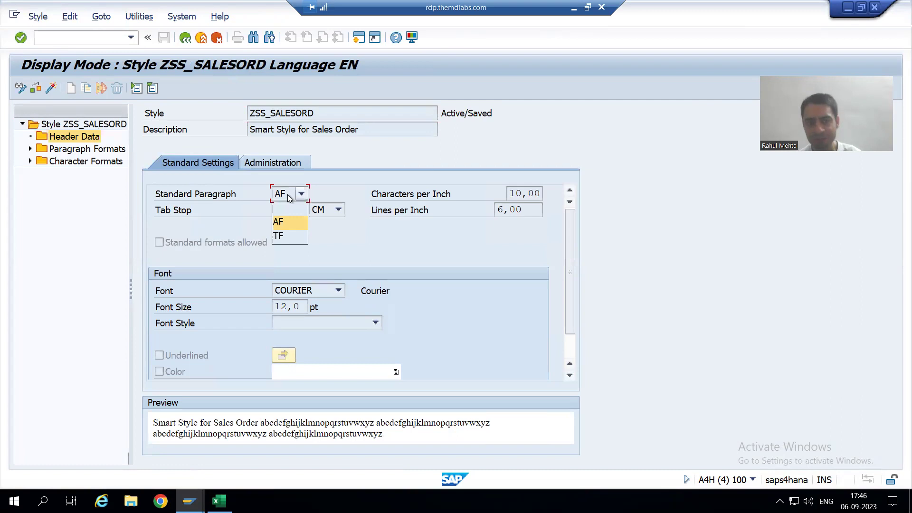
pyautogui.click(69, 171)
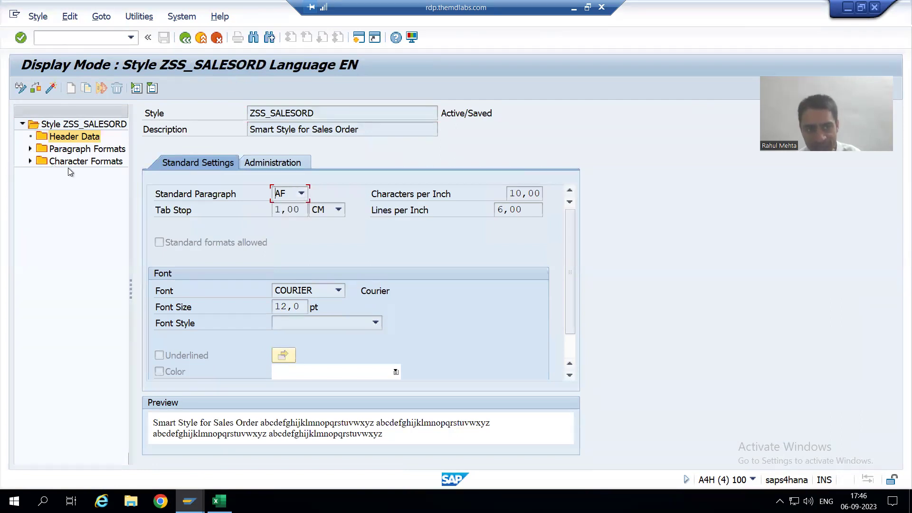
pyautogui.click(30, 149)
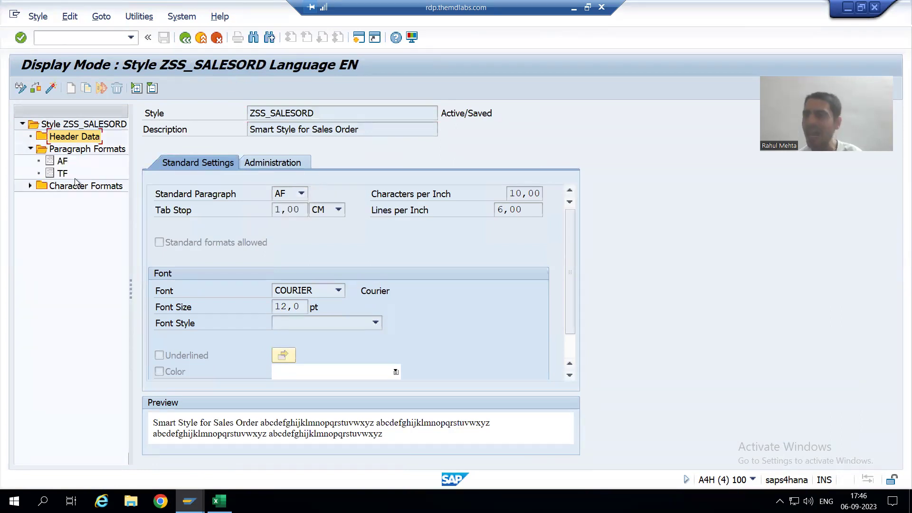
pyautogui.hotkey('alt', 'Tab')
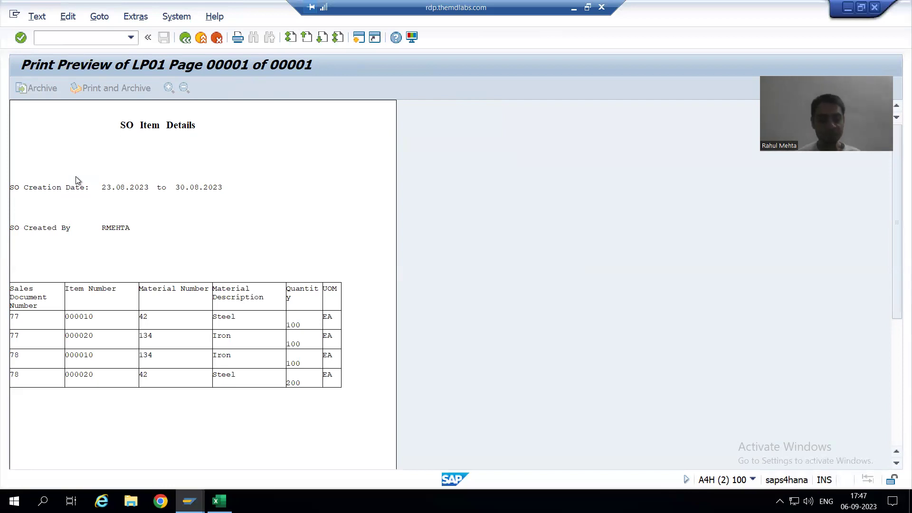
# - Bring the ZSF_SALESORD Form Builder window showing text node %TEXT1 back to the front
pyautogui.hotkey('alt', 'Tab')
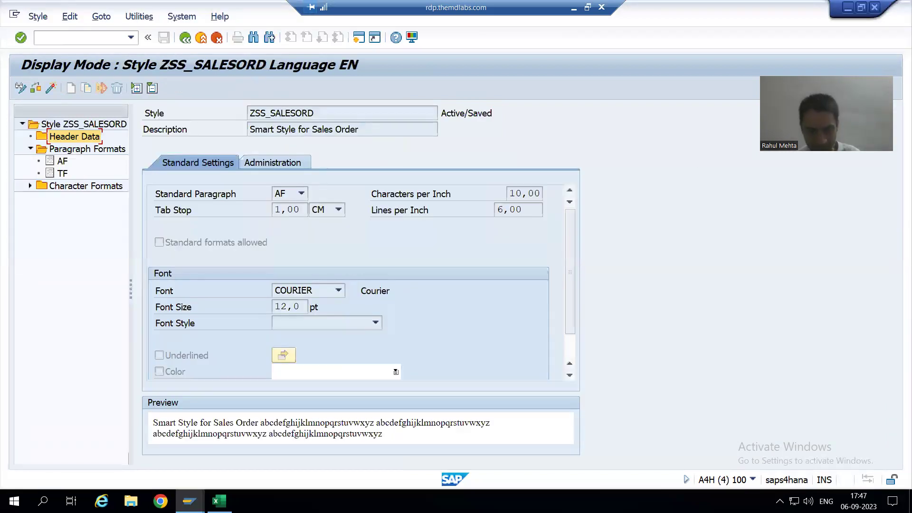
pyautogui.moveTo(190, 501)
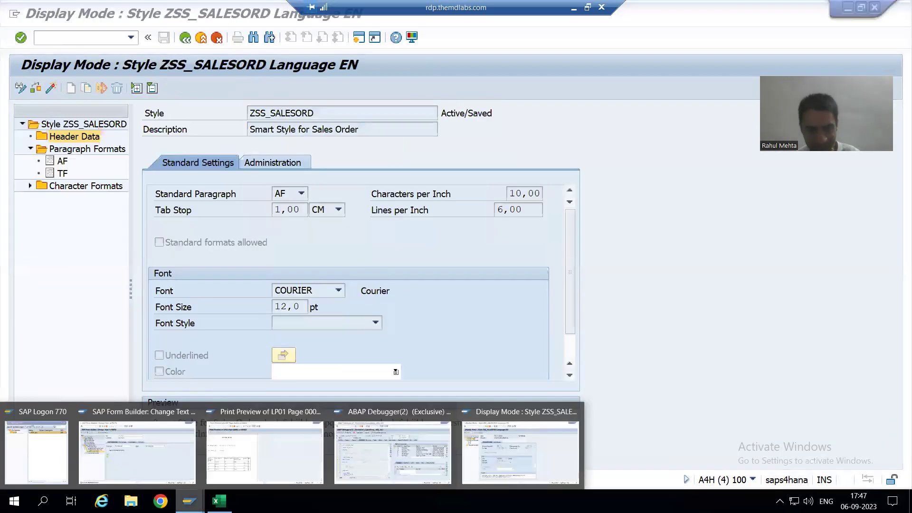
pyautogui.click(163, 466)
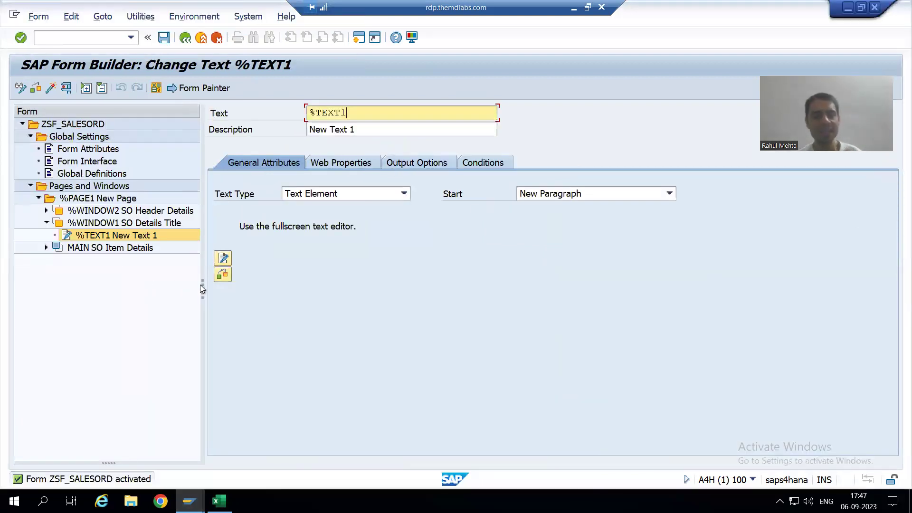
# - In the line editor, give the SO Item Details line of %TEXT1 paragraph format AF and apply the changes
pyautogui.click(224, 260)
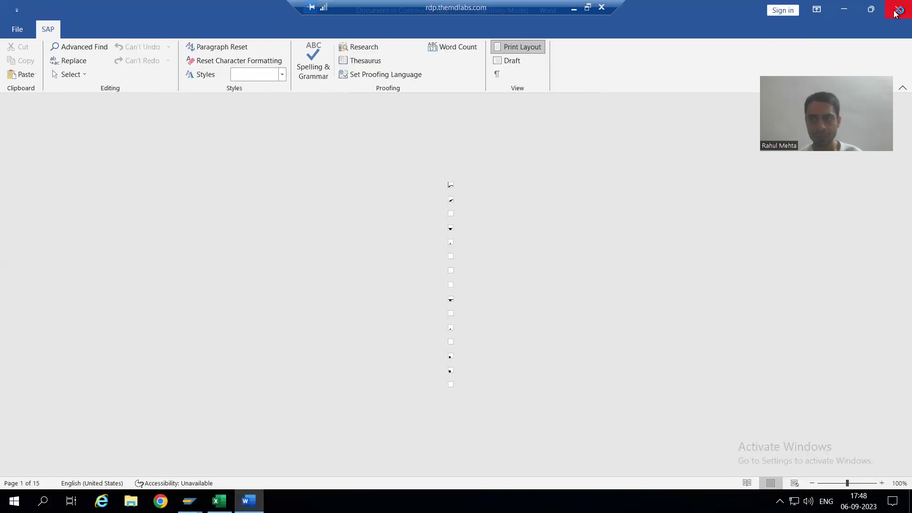
pyautogui.click(896, 13)
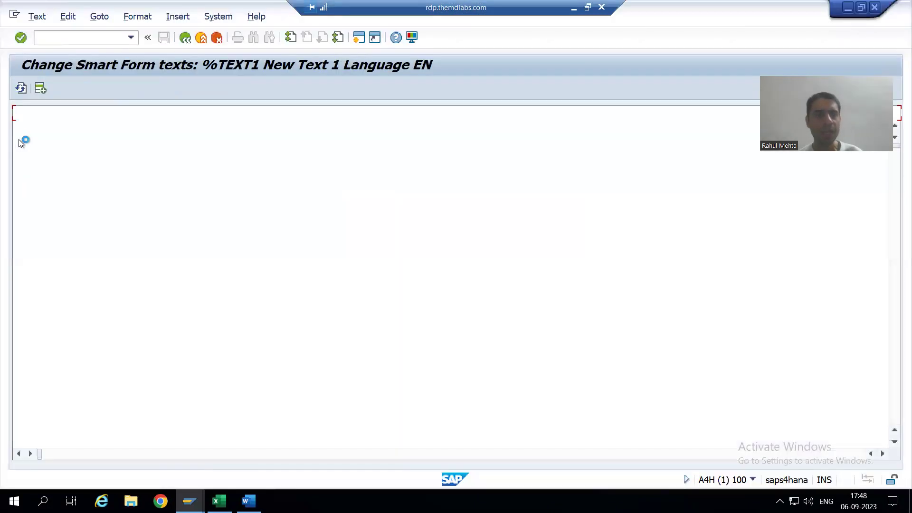
pyautogui.click(98, 17)
pyautogui.click(105, 48)
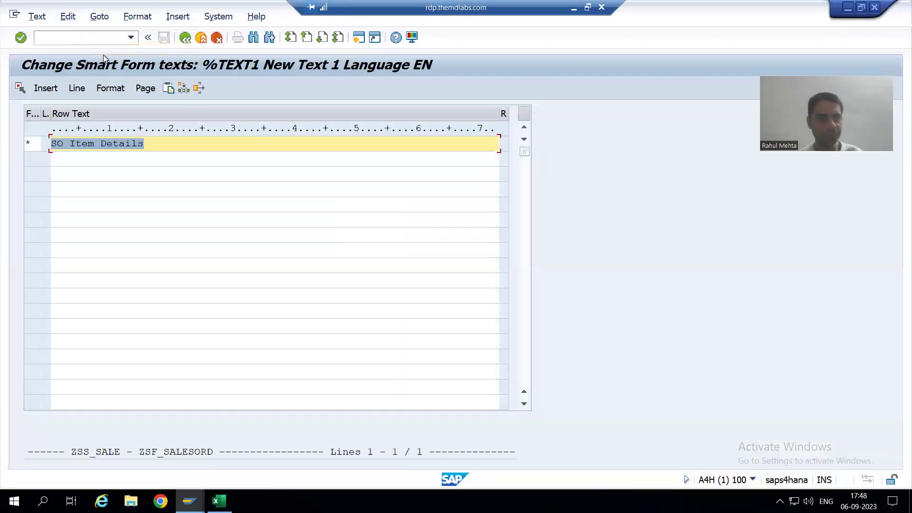
pyautogui.click(81, 144)
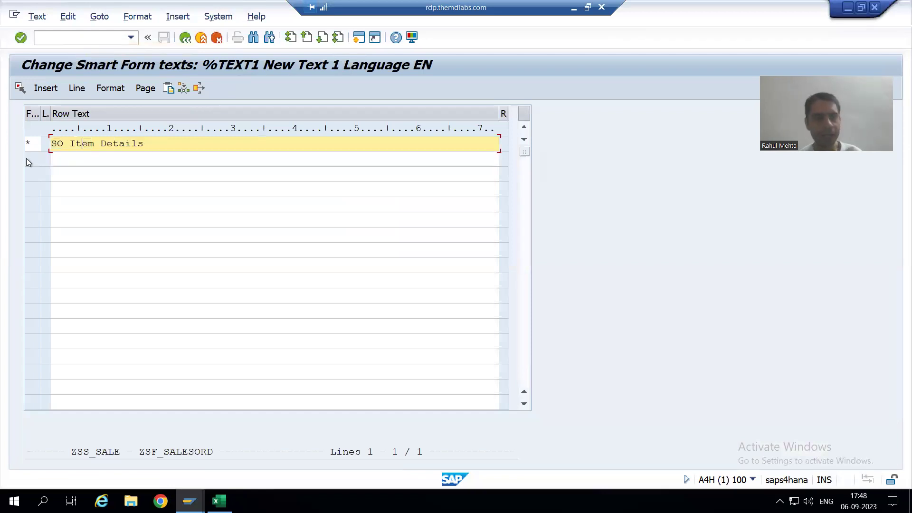
pyautogui.click(29, 144)
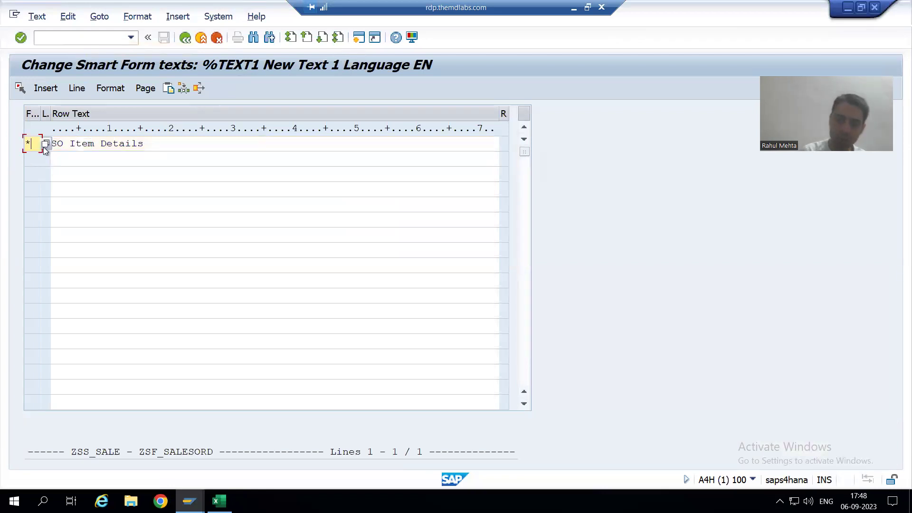
pyautogui.press('BackSpace')
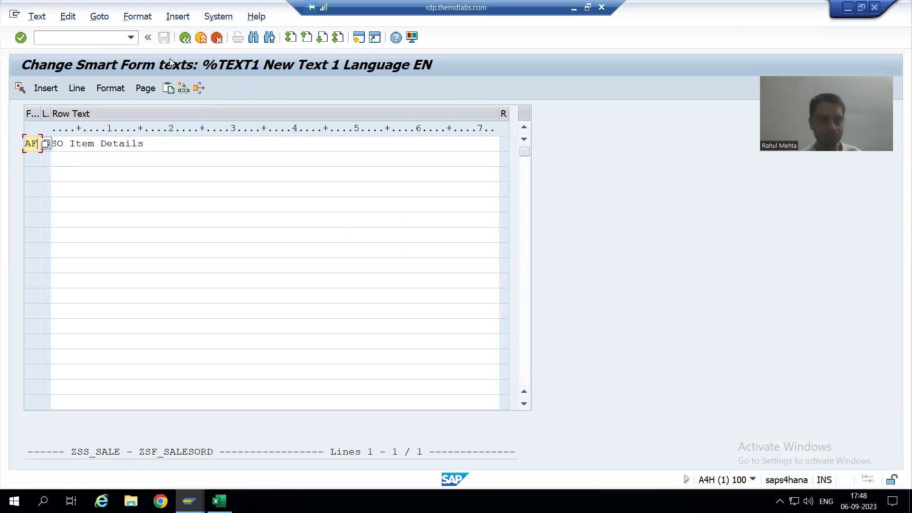
pyautogui.click(187, 41)
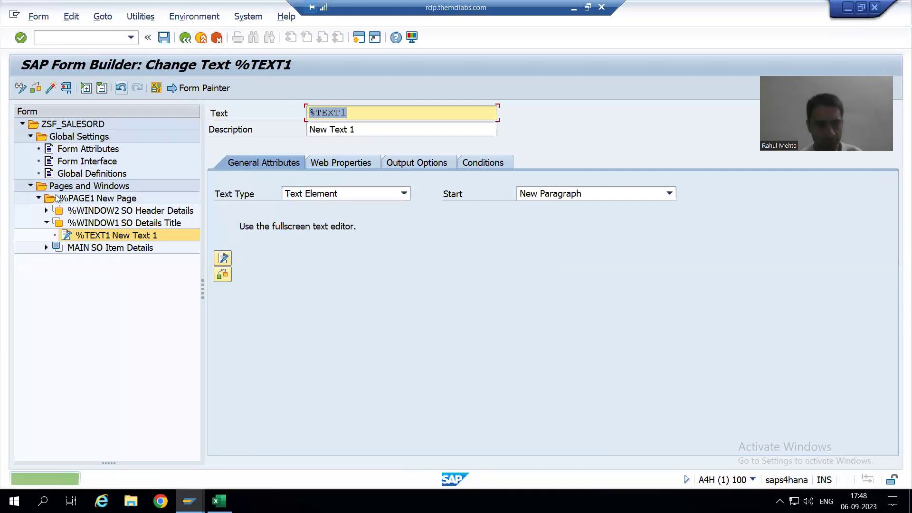
# - Expand %WINDOW2 and %TEMPLATE1, widen the form tree, and open %TEXT2 SO Creation Date Label
pyautogui.click(46, 211)
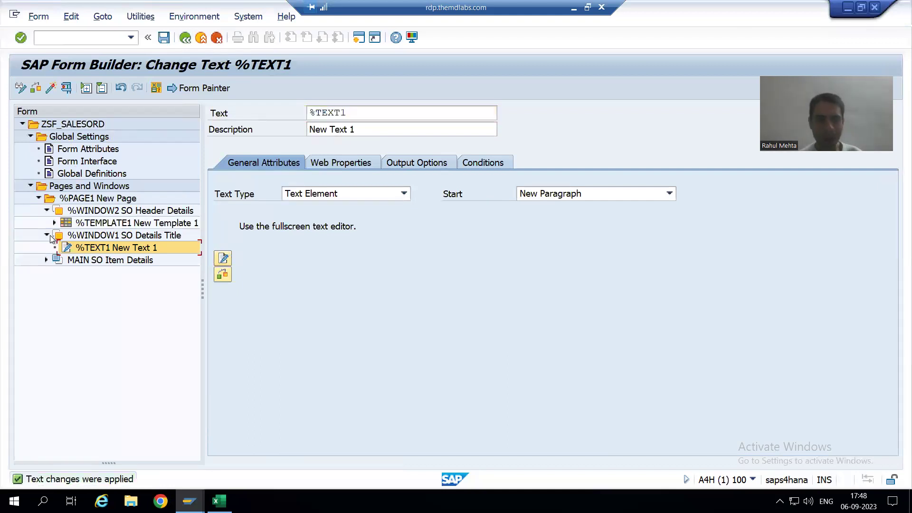
pyautogui.click(55, 223)
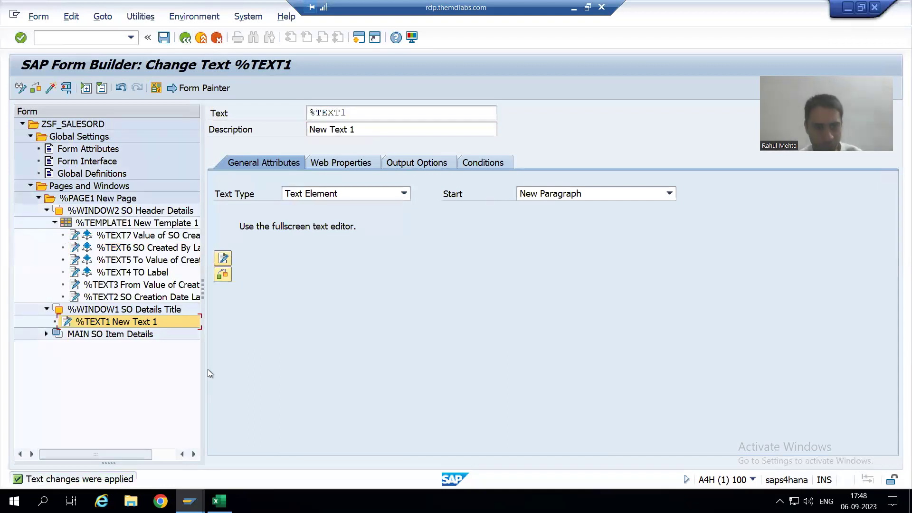
pyautogui.moveTo(203, 291); pyautogui.dragTo(274, 295)
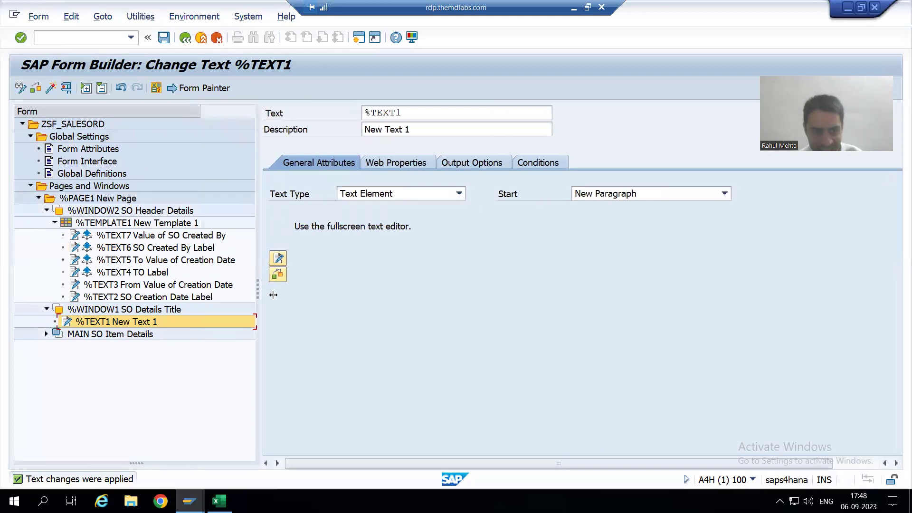
pyautogui.click(154, 298)
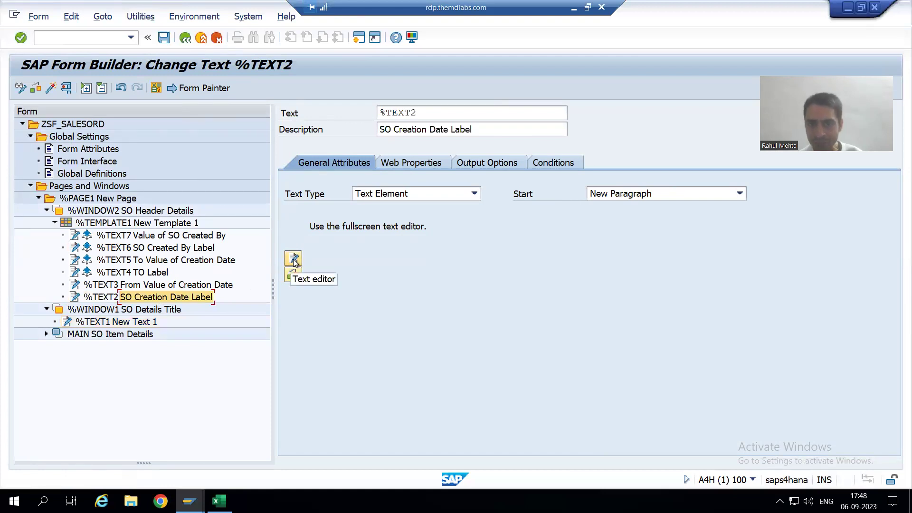
# - Set the output style of %TEXT2 to ZSS_SALESORD
pyautogui.click(488, 164)
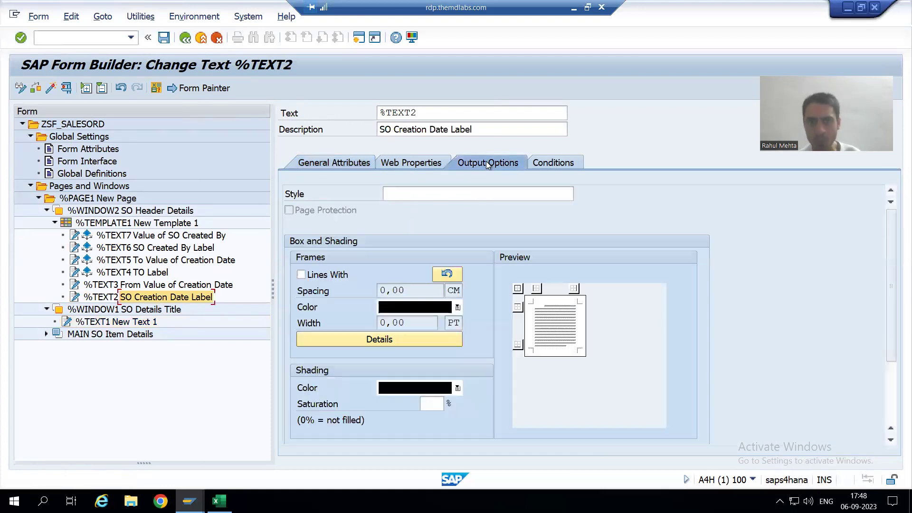
pyautogui.click(429, 196)
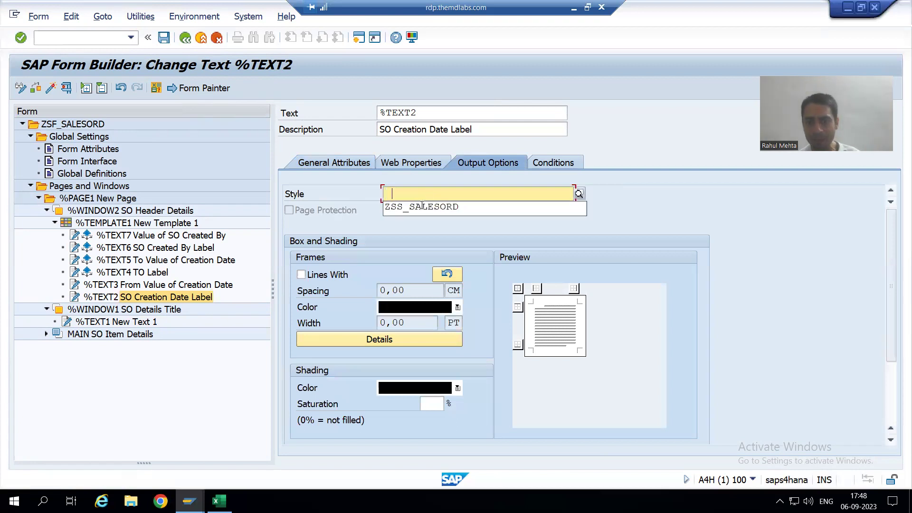
pyautogui.click(420, 207)
pyautogui.hotkey('shift', 'Home')
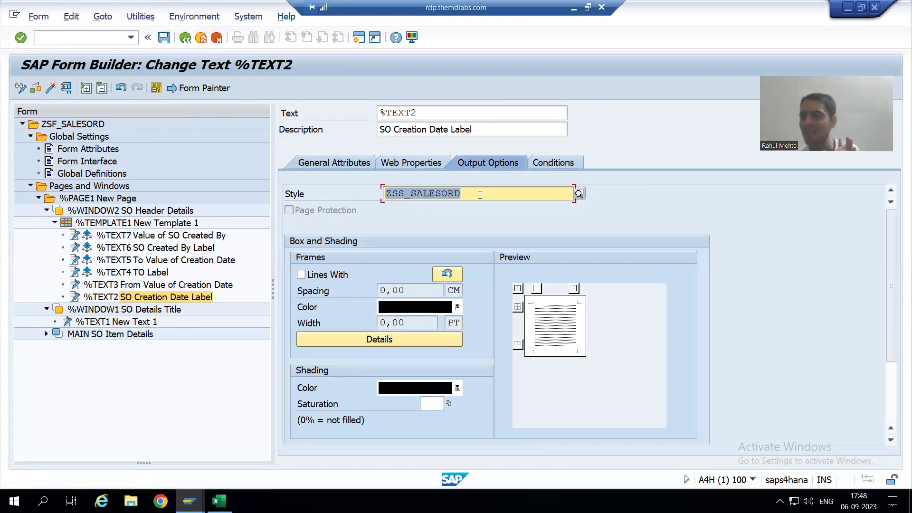
pyautogui.click(347, 164)
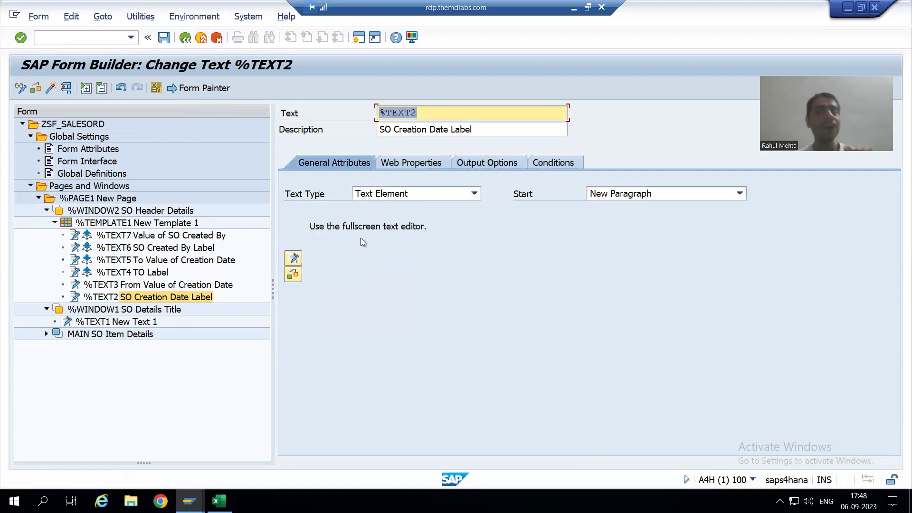
# - In the line editor, give the SO Creation Date: line paragraph format AF and apply the changes
pyautogui.click(291, 259)
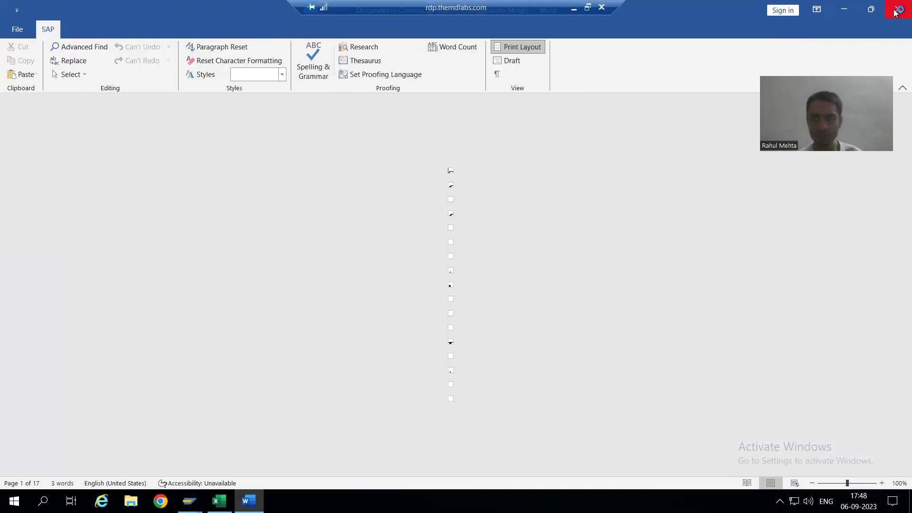
pyautogui.click(894, 13)
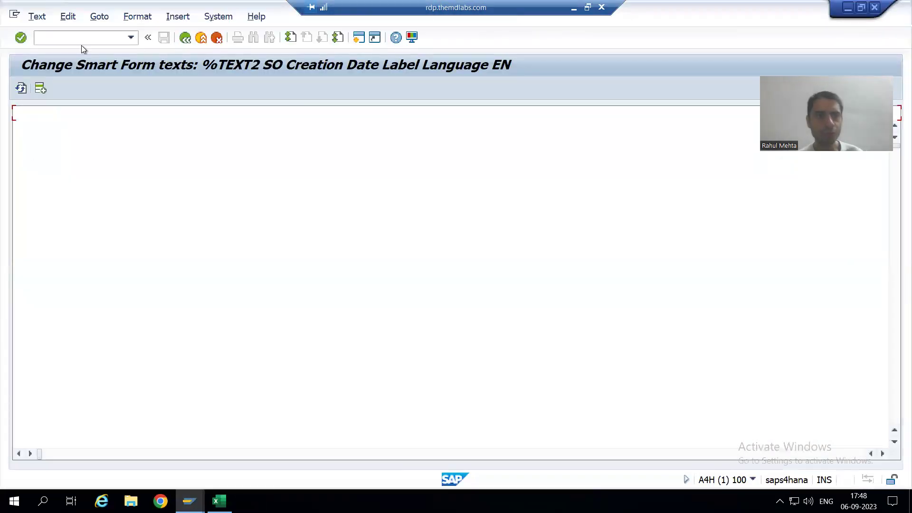
pyautogui.click(95, 17)
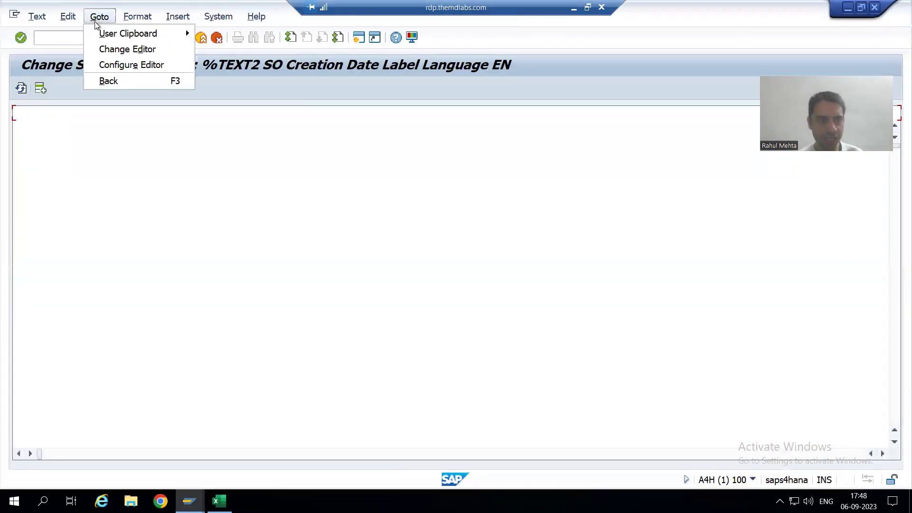
pyautogui.click(101, 48)
pyautogui.hotkey('shift', 'Tab')
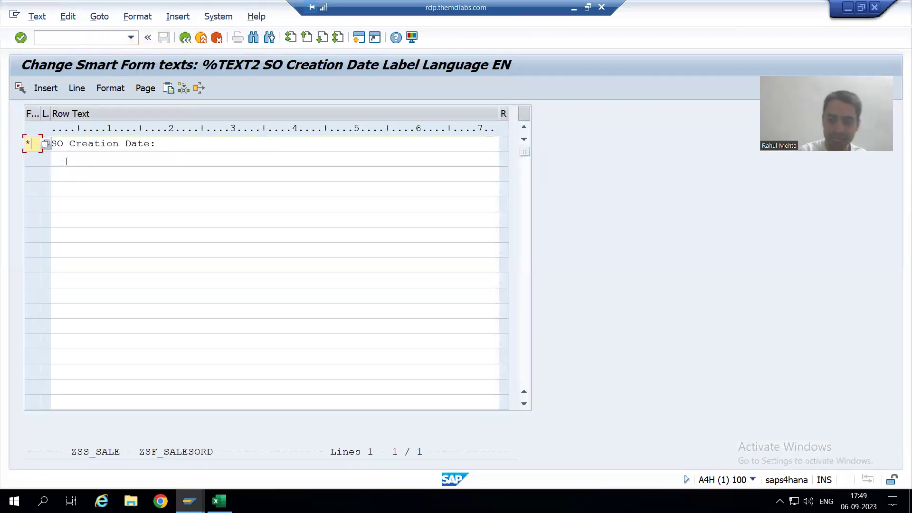
pyautogui.write('AF')
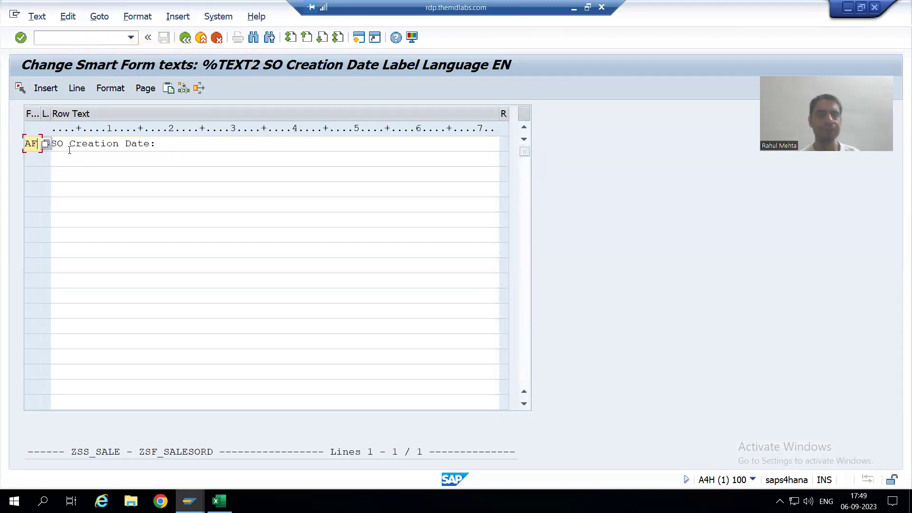
pyautogui.click(185, 38)
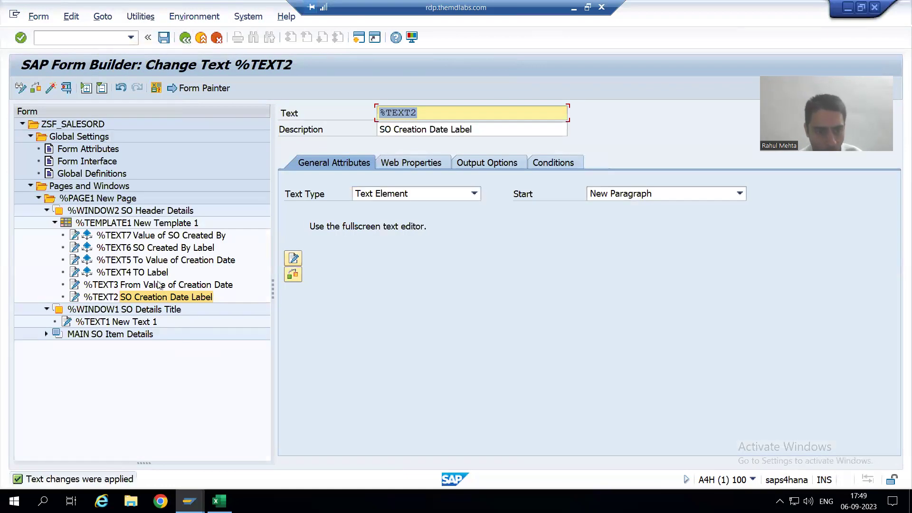
# - Open %TEXT6 SO Created By Label and set its output style to ZSS_SALESORD
pyautogui.click(163, 249)
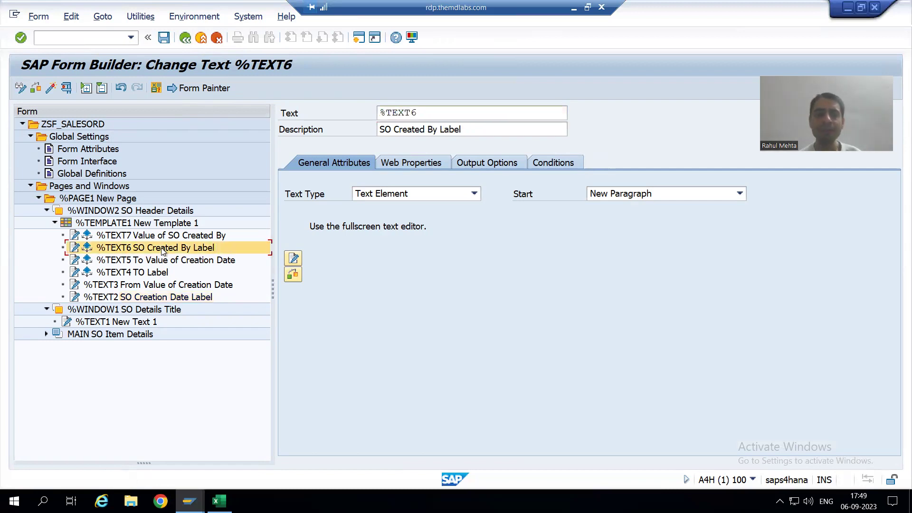
pyautogui.click(487, 164)
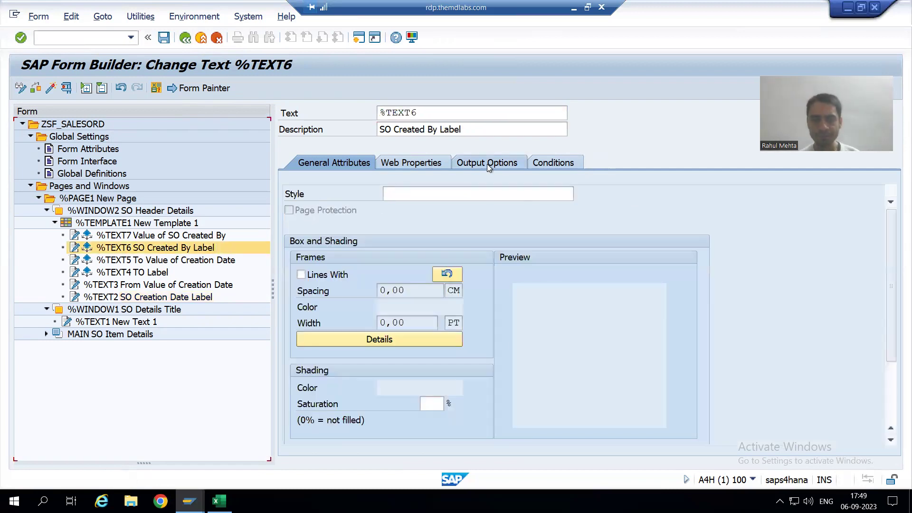
pyautogui.click(426, 195)
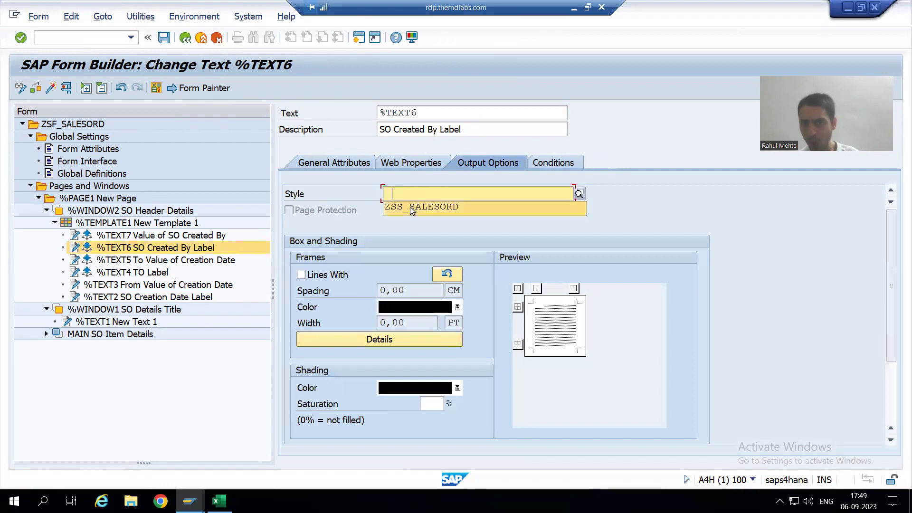
pyautogui.click(411, 210)
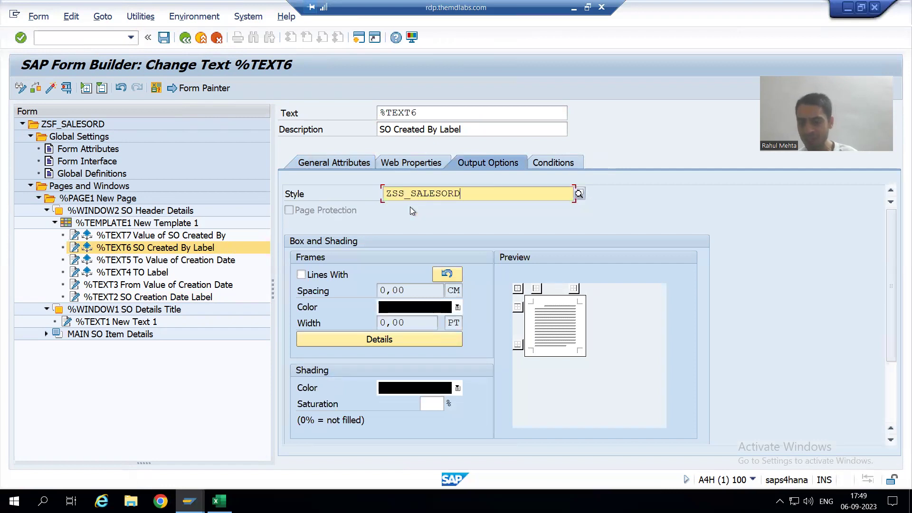
pyautogui.click(327, 165)
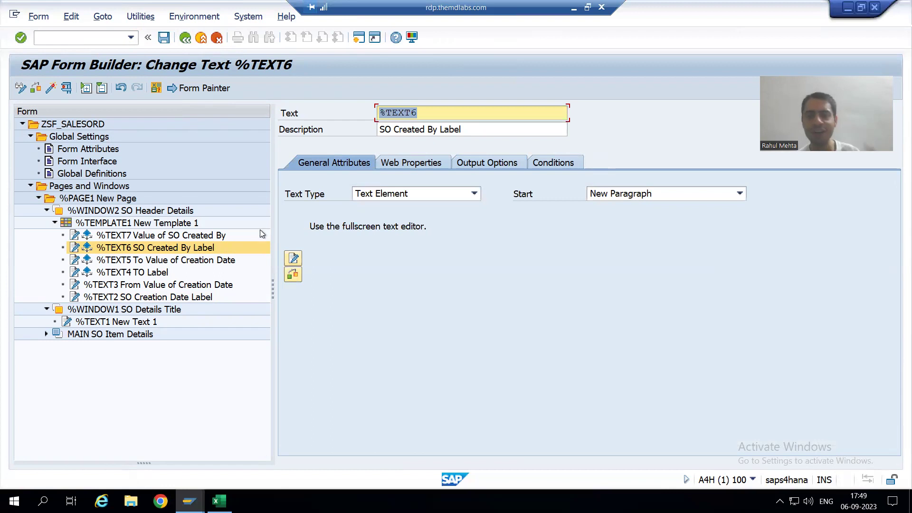
# - In the line editor, give the SO Created By line paragraph format AF and apply the changes
pyautogui.click(294, 259)
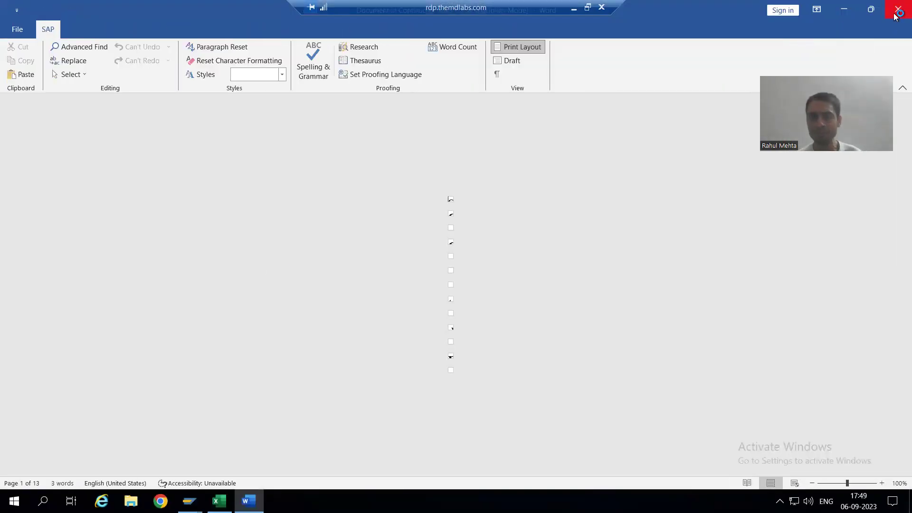
pyautogui.click(888, 17)
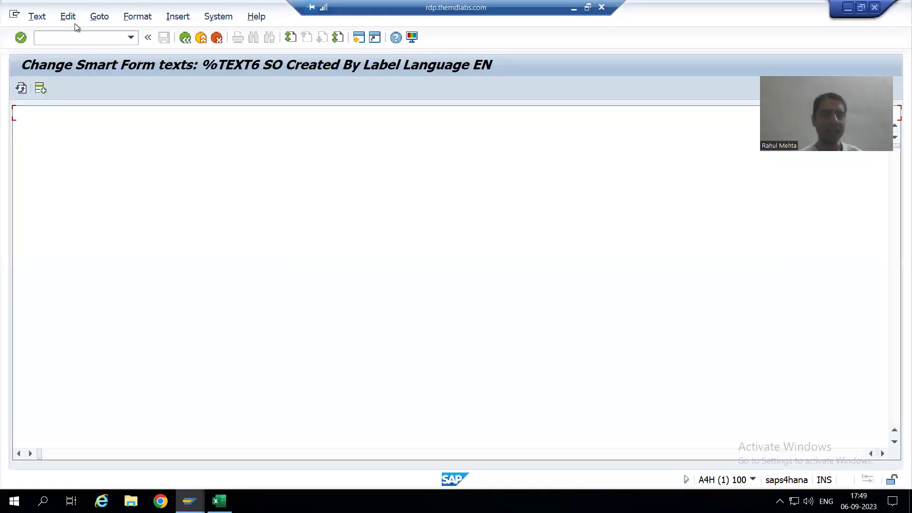
pyautogui.click(93, 18)
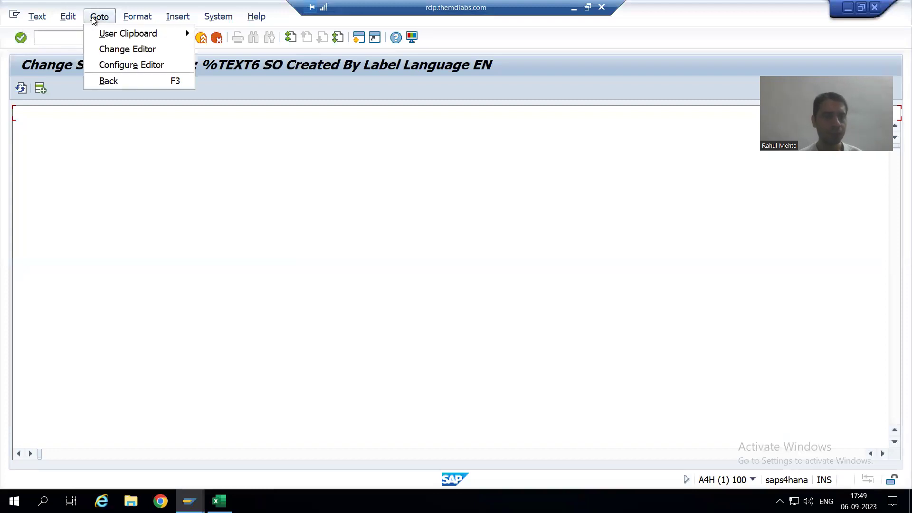
pyautogui.click(102, 48)
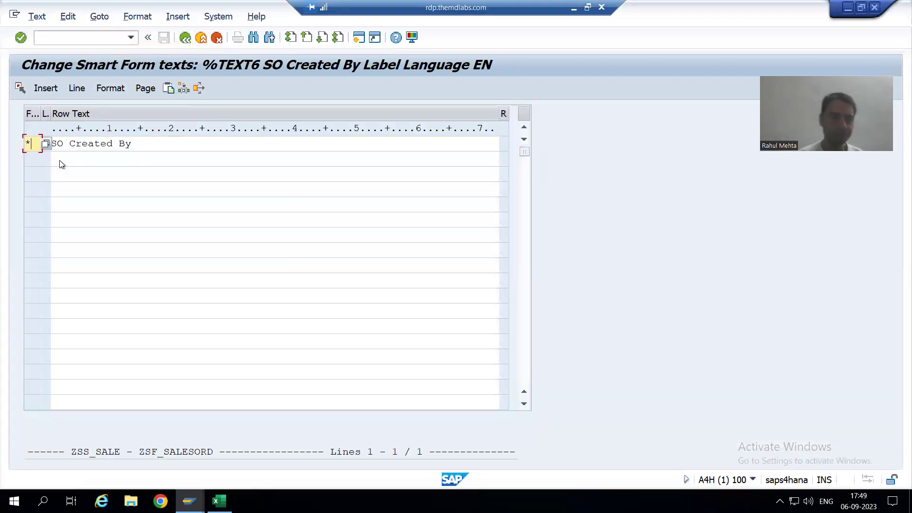
pyautogui.press('BackSpace')
pyautogui.write('AF')
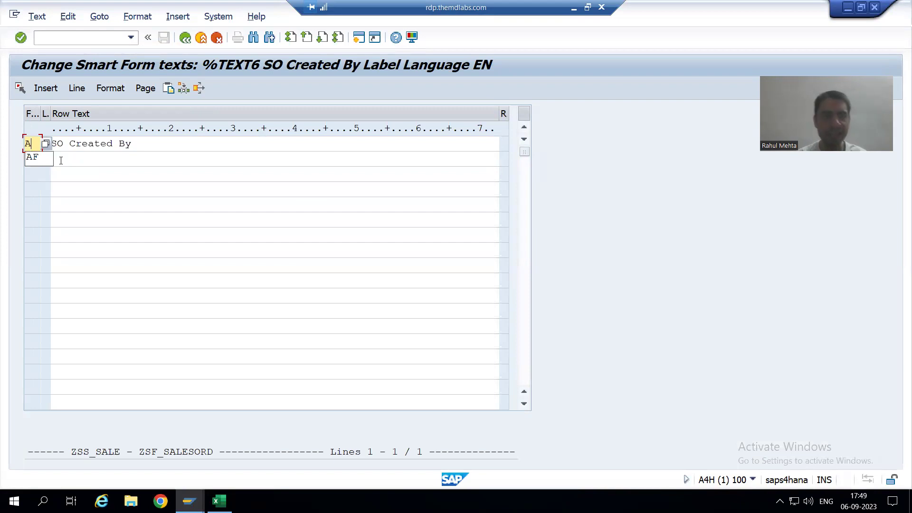
pyautogui.click(186, 38)
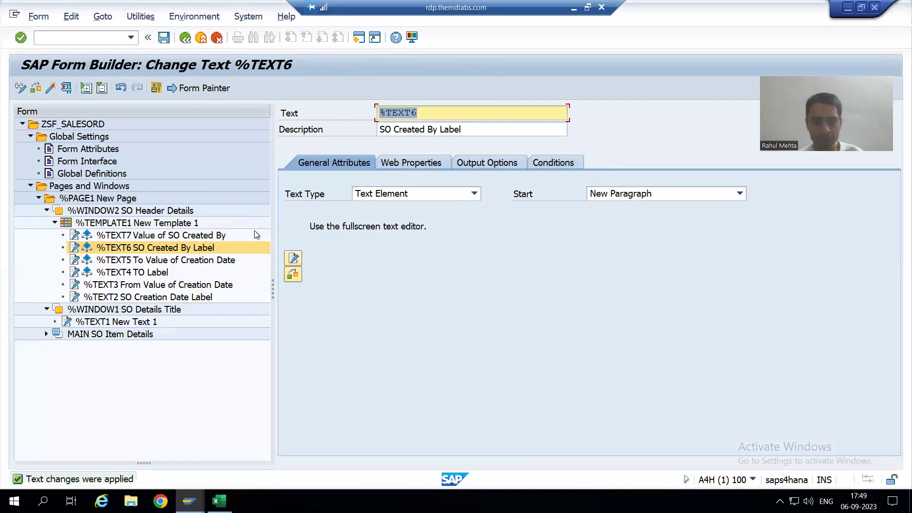
# - Expand MAIN, %TABLE1, Header, %ROW1 and its cells to list header texts %TEXT8 to %TEXT13
pyautogui.click(45, 334)
pyautogui.click(54, 346)
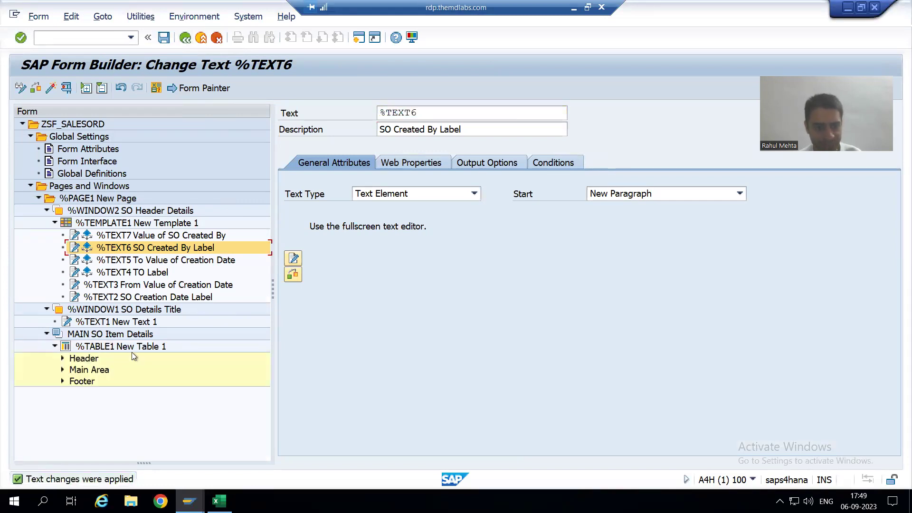
pyautogui.click(61, 359)
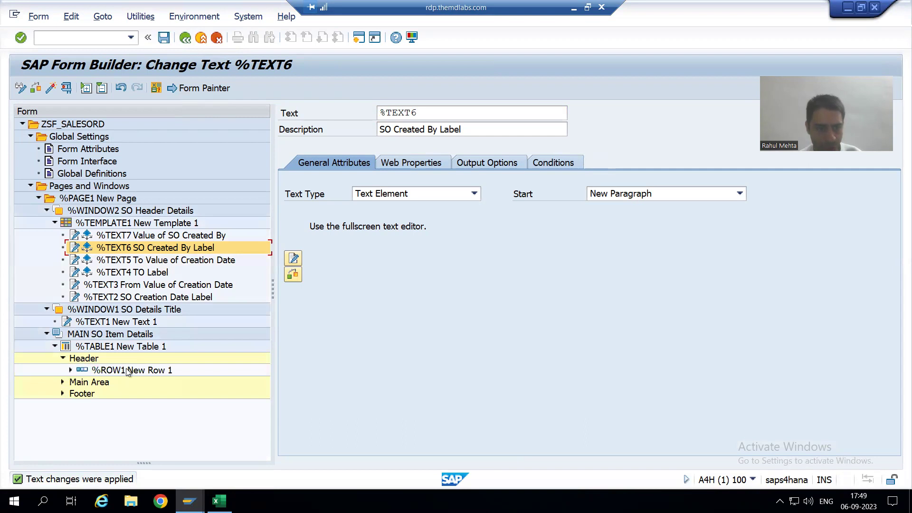
pyautogui.doubleClick(149, 370)
pyautogui.click(78, 420)
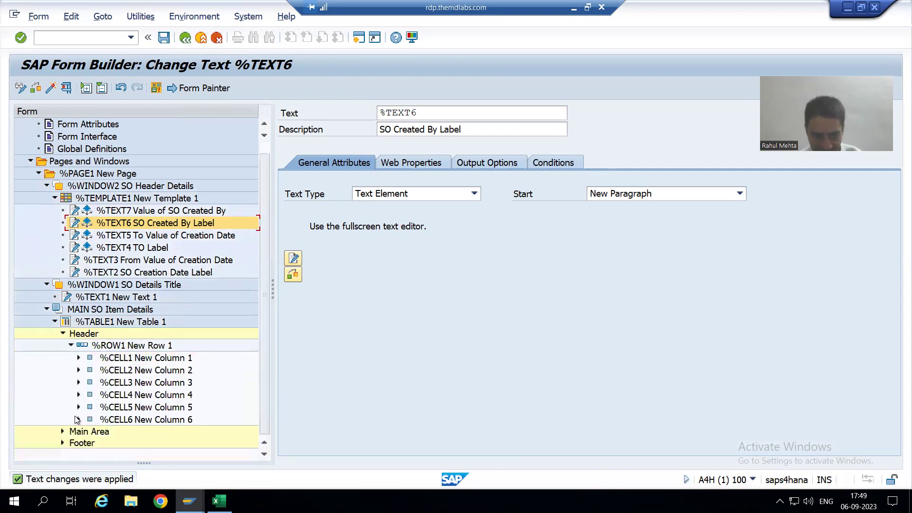
pyautogui.click(78, 358)
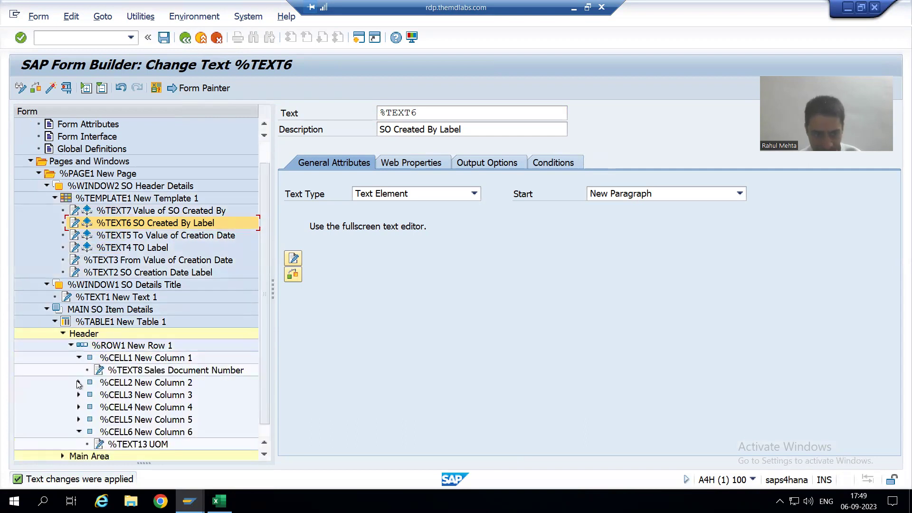
pyautogui.click(78, 383)
pyautogui.scroll(-1, 86, 411)
pyautogui.click(79, 370)
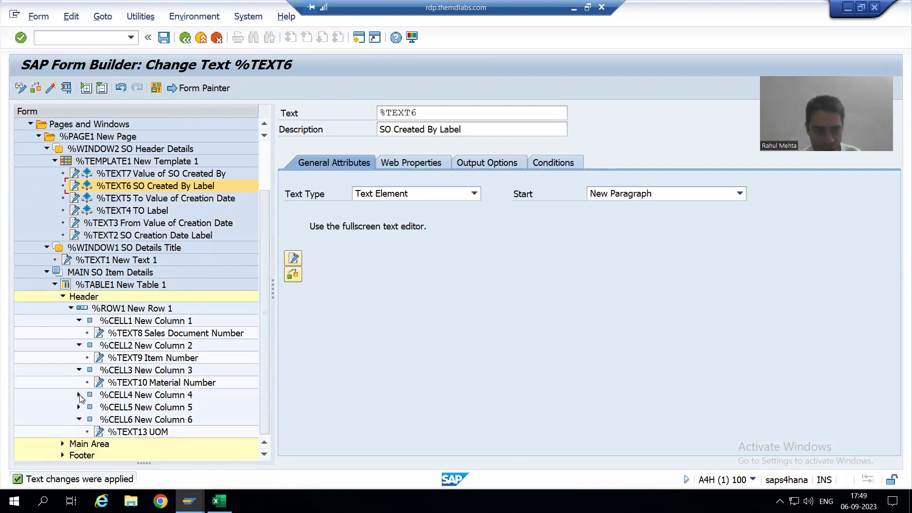
pyautogui.click(79, 396)
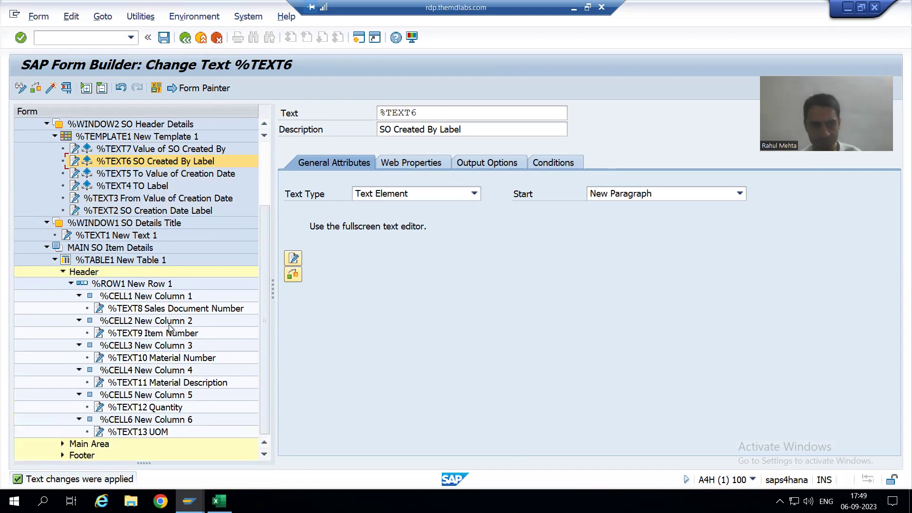
# - Assign style ZSS_SALESORD to the Sales Document Number, Item Number and Material Number header texts
pyautogui.click(151, 310)
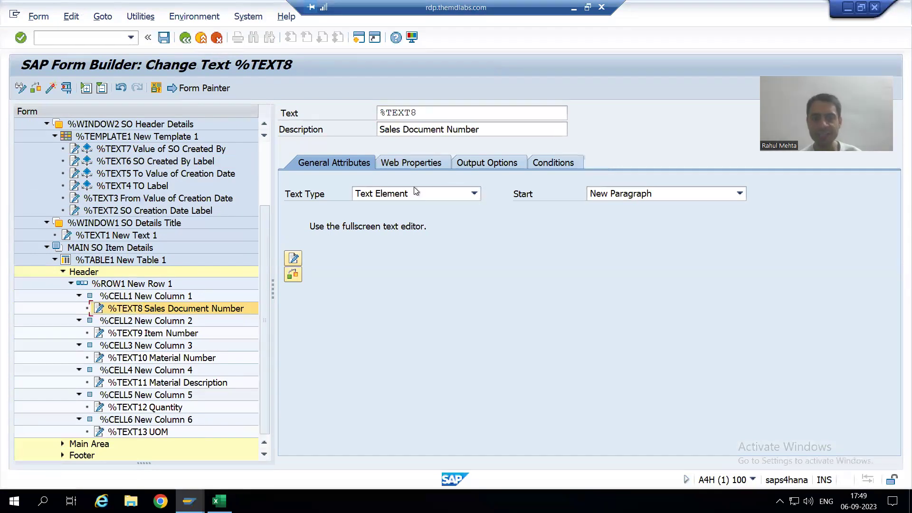
pyautogui.click(486, 168)
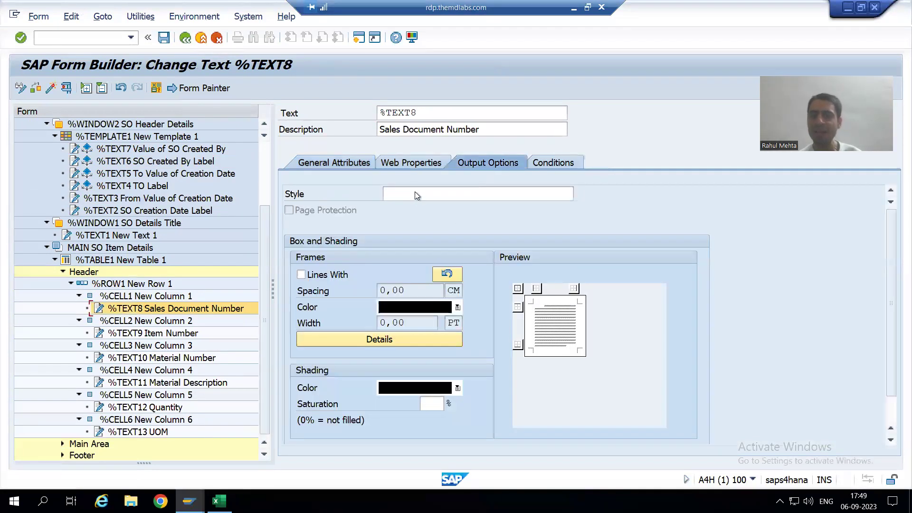
pyautogui.click(415, 194)
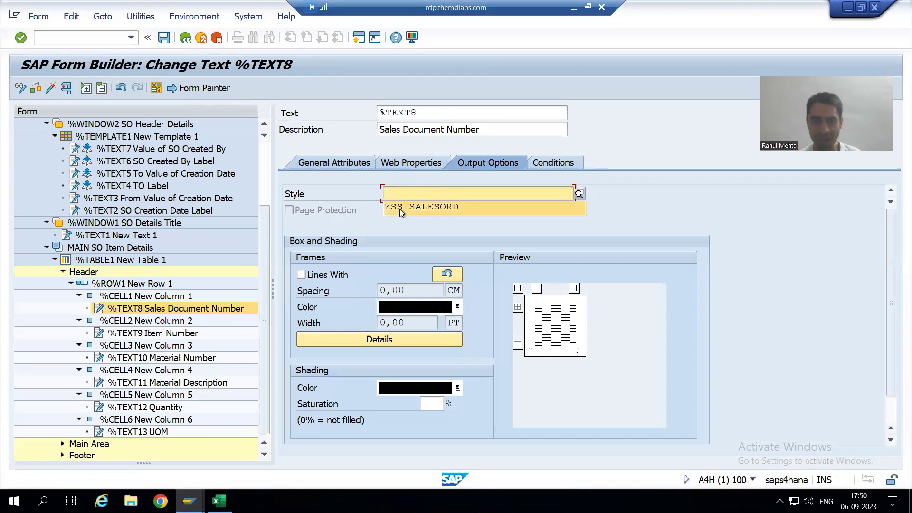
pyautogui.click(402, 209)
pyautogui.click(162, 334)
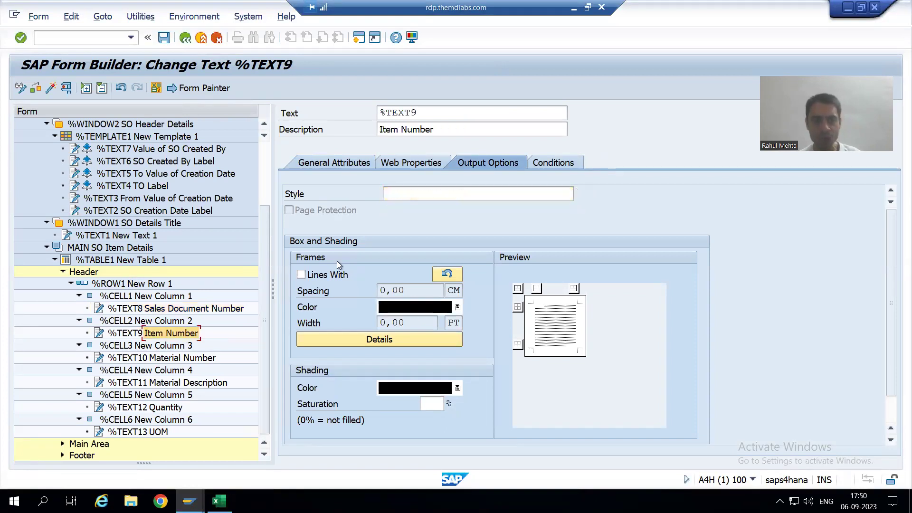
pyautogui.click(403, 194)
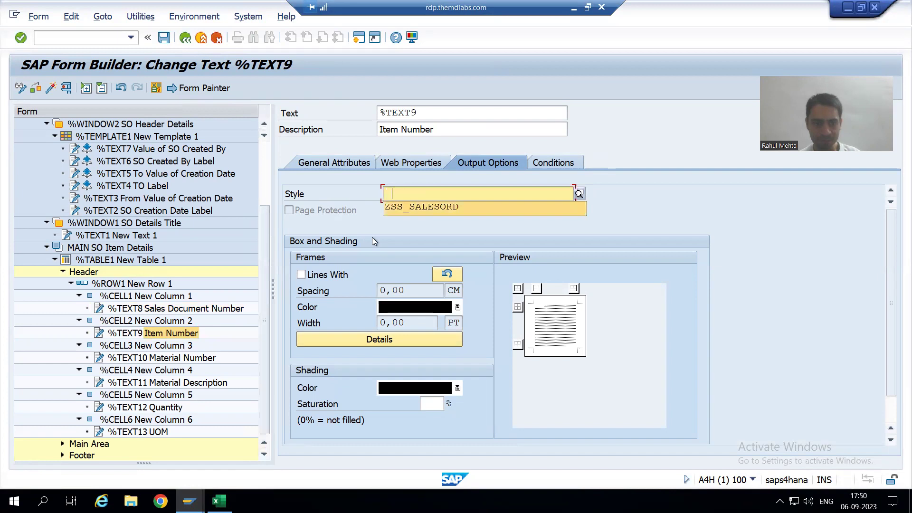
pyautogui.click(389, 208)
pyautogui.click(170, 359)
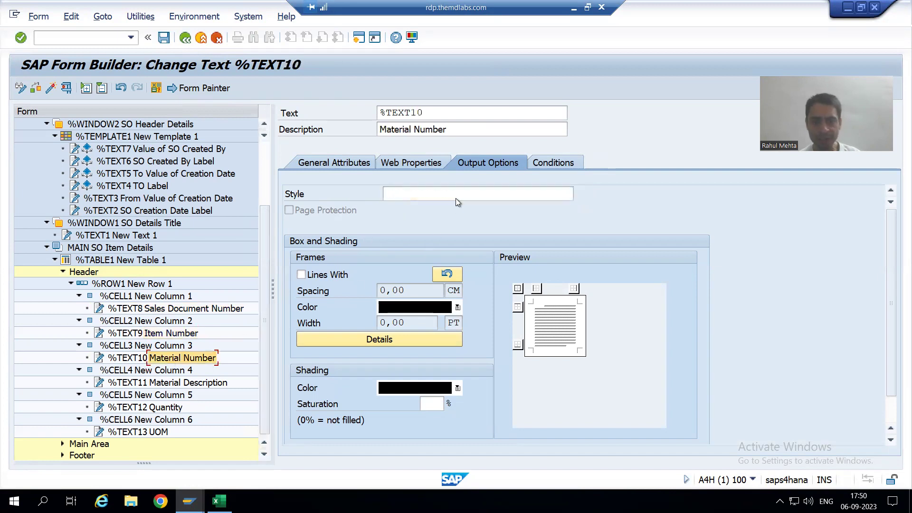
pyautogui.click(452, 192)
pyautogui.click(421, 207)
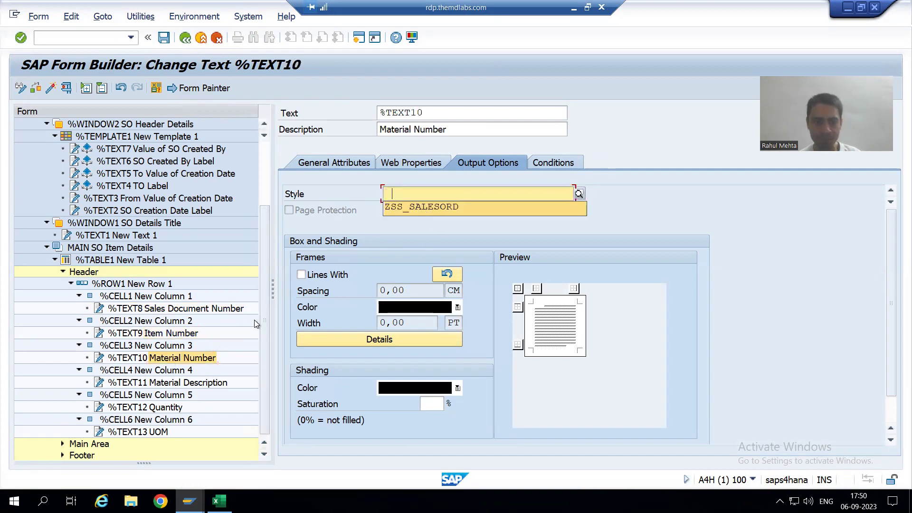
# - Assign ZSS_SALESORD to the Material Description, Quantity and UOM texts, then recheck Sales Document Number
pyautogui.click(161, 384)
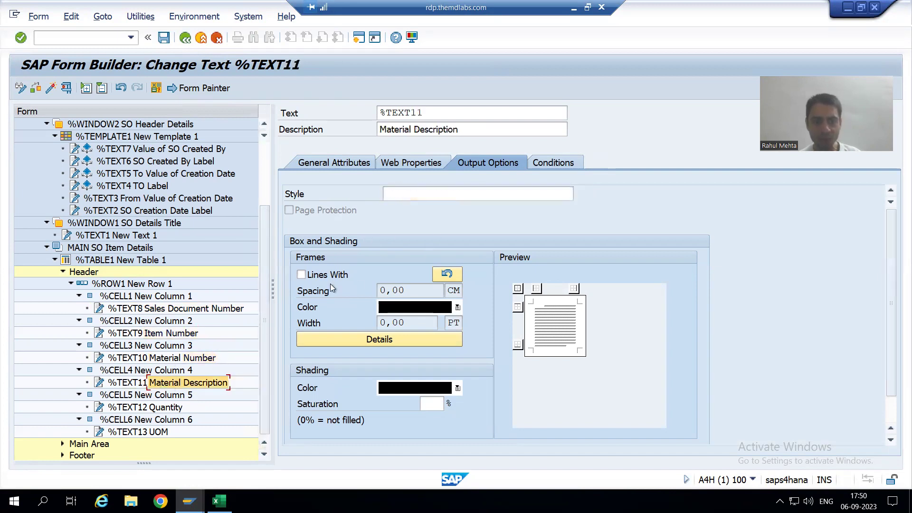
pyautogui.click(409, 193)
pyautogui.press('Down')
pyautogui.press('Return')
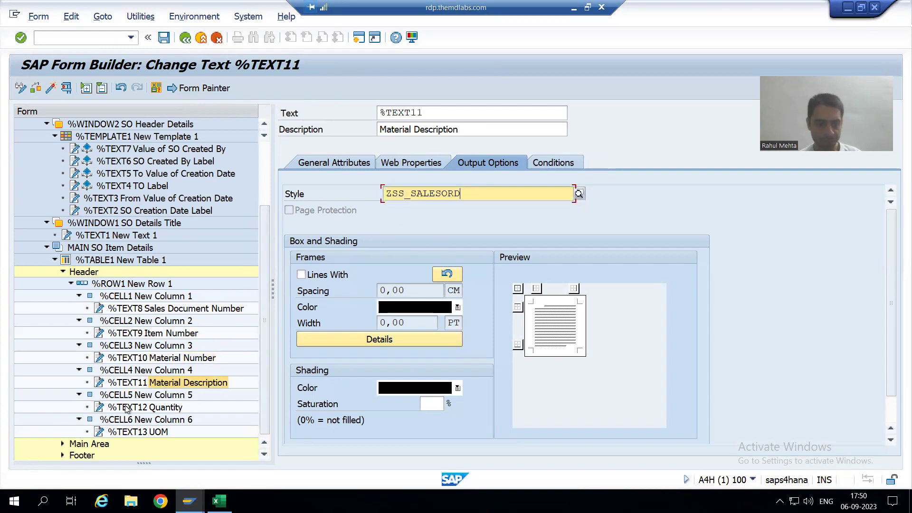
pyautogui.click(126, 407)
pyautogui.click(393, 195)
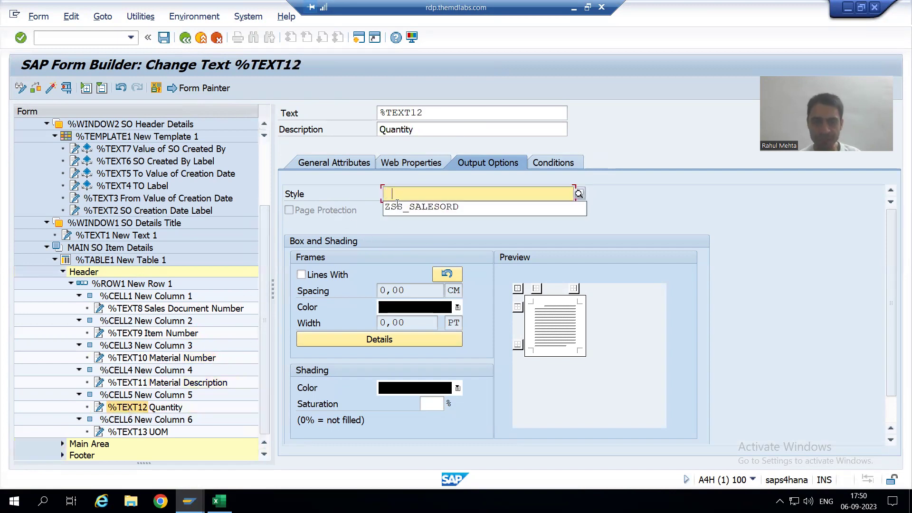
pyautogui.press('Down')
pyautogui.press('Return')
pyautogui.click(159, 432)
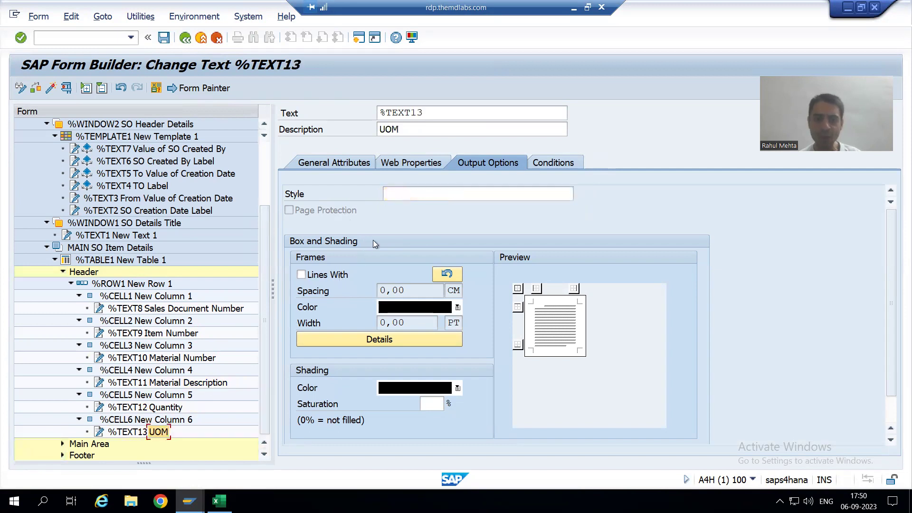
pyautogui.click(407, 193)
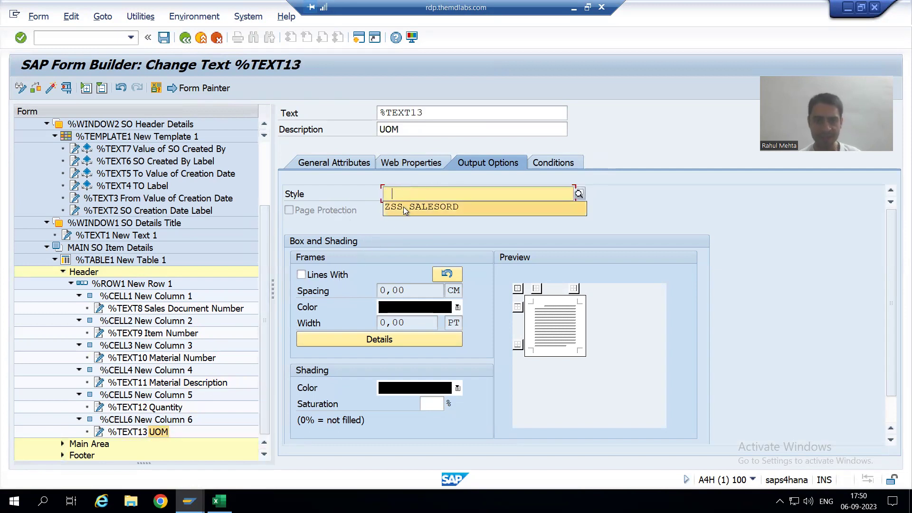
pyautogui.click(403, 207)
pyautogui.click(124, 309)
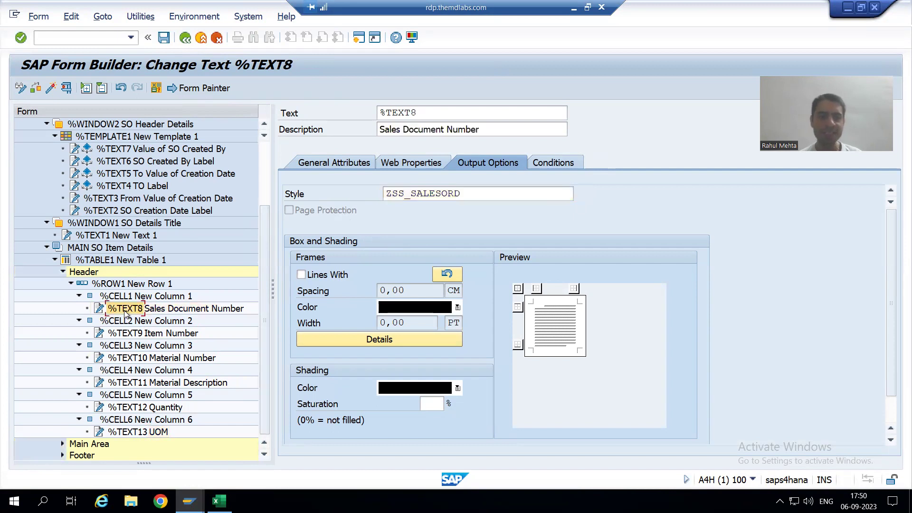
pyautogui.click(347, 163)
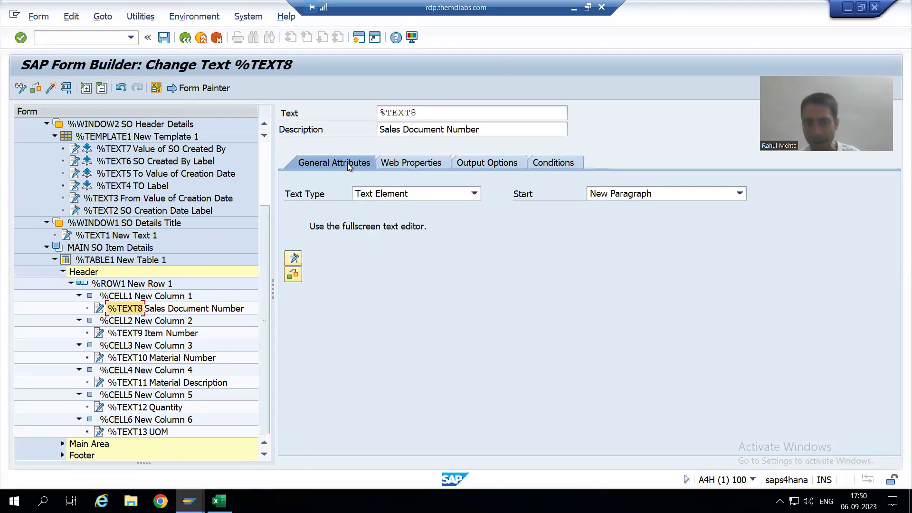